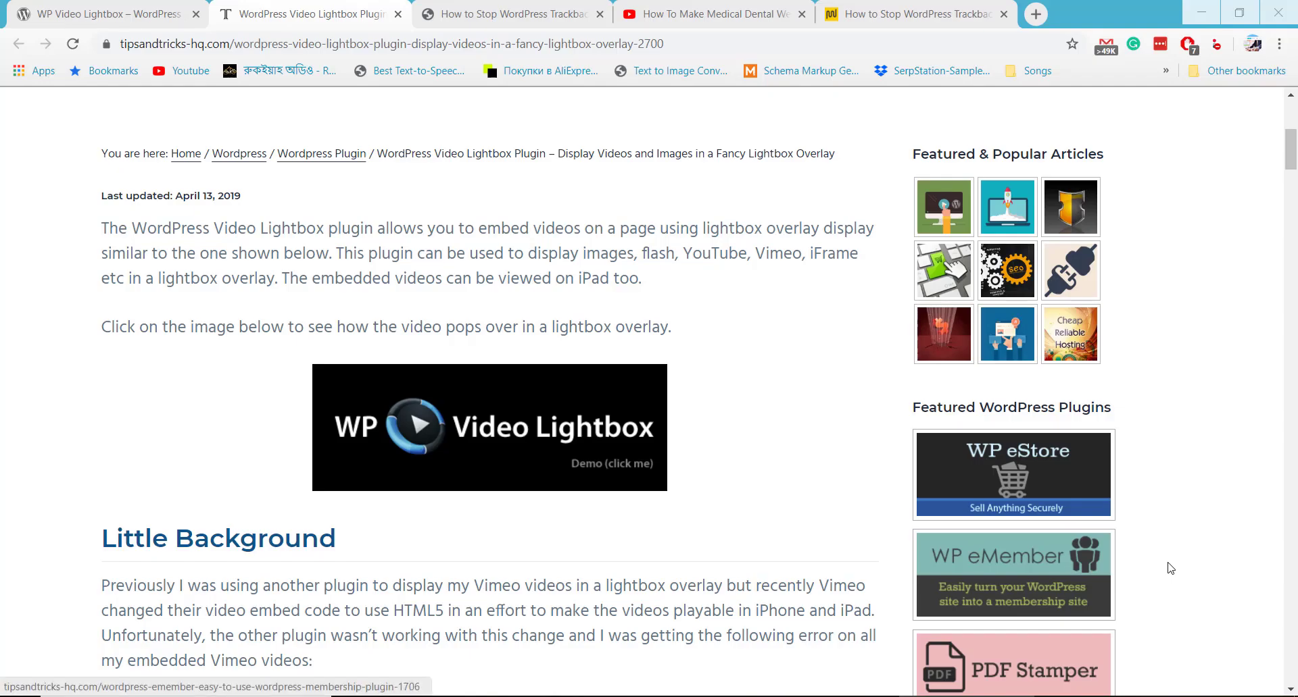
# - Open and close the Video Lightbox demo popup, then skim the trackback spam article
pyautogui.click(505, 436)
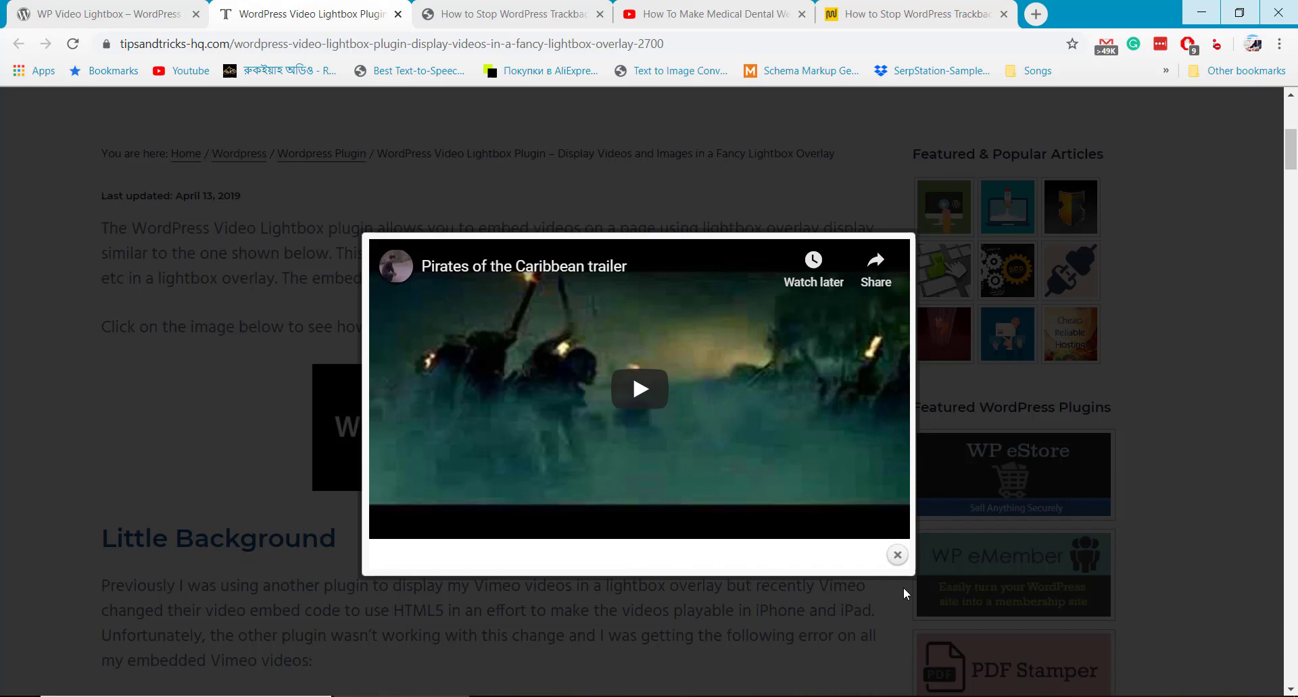
pyautogui.click(898, 556)
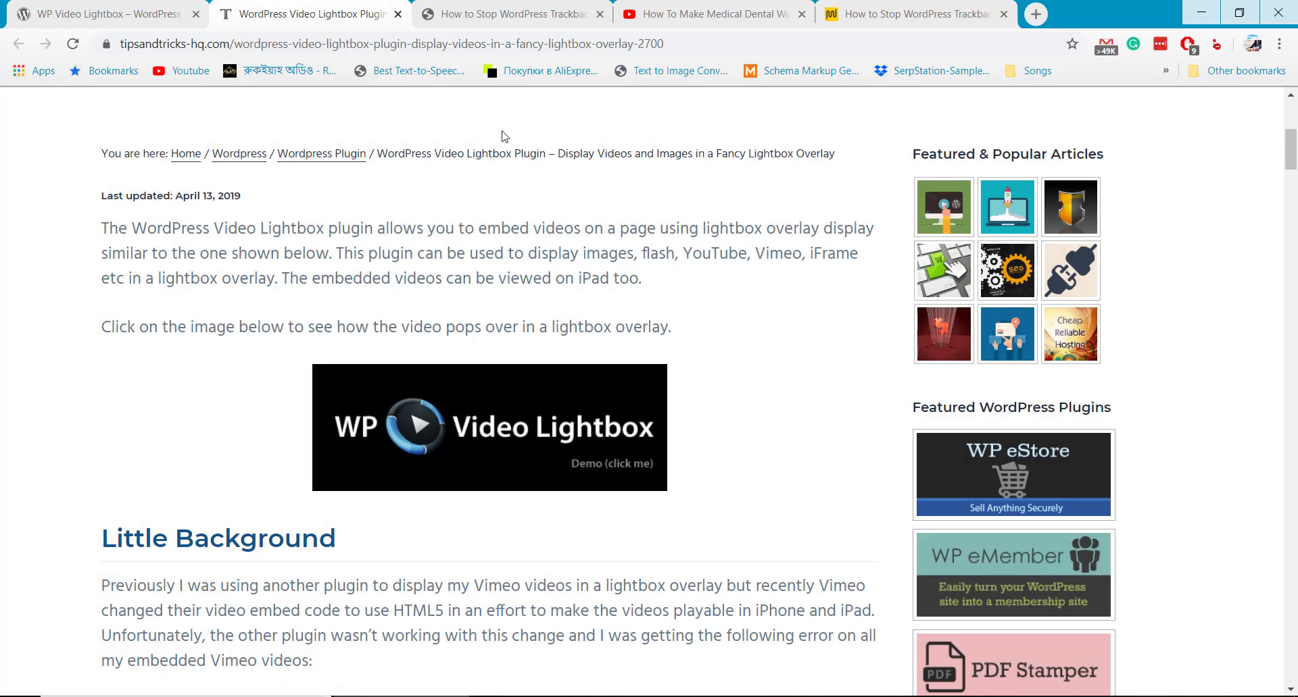
pyautogui.click(508, 13)
pyautogui.scroll(7, 529, 302)
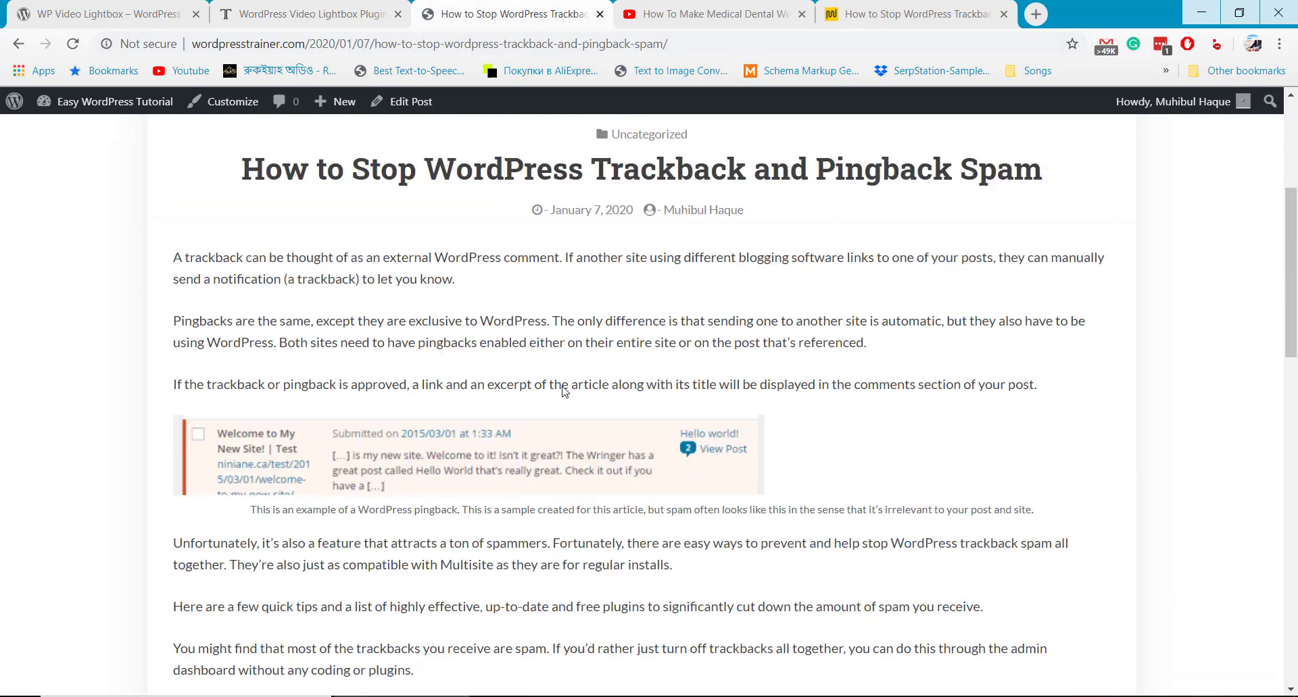
pyautogui.scroll(-3, 574, 327)
pyautogui.scroll(-15, 575, 327)
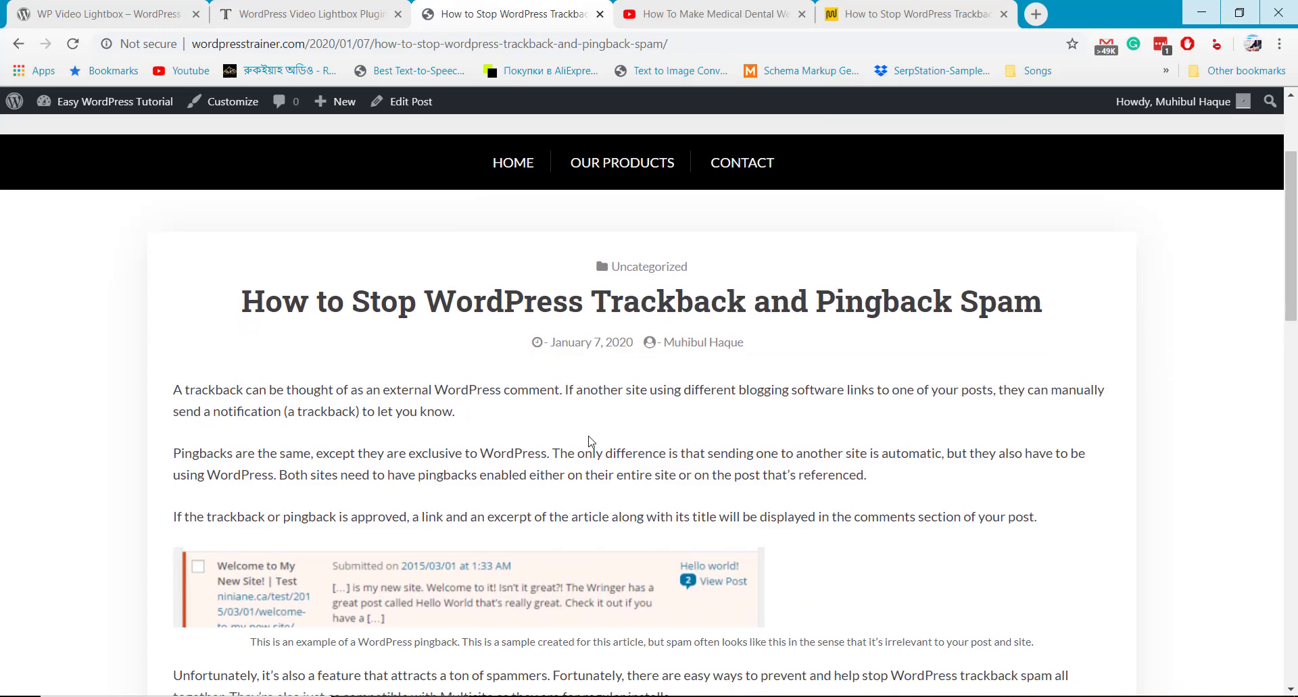
pyautogui.scroll(7, 520, 378)
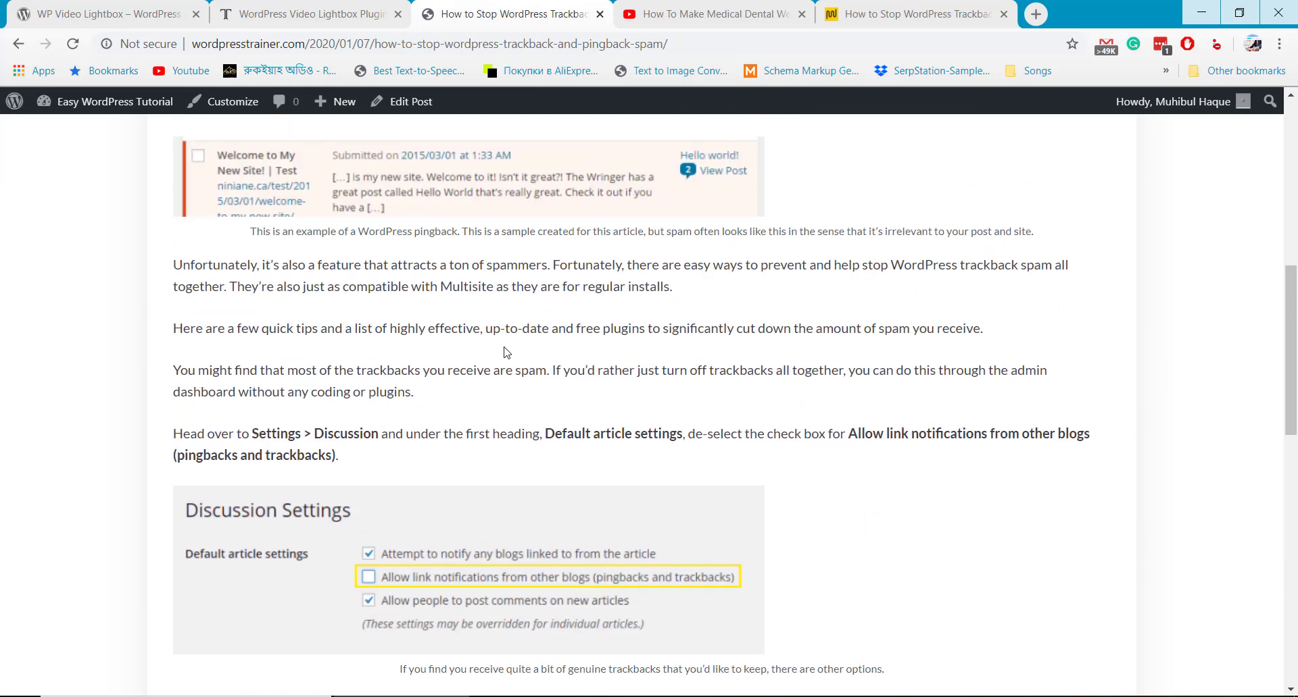
# - Download wp-video-lightbox.zip from the WP Video Lightbox plugin page on WordPress.org
pyautogui.click(87, 12)
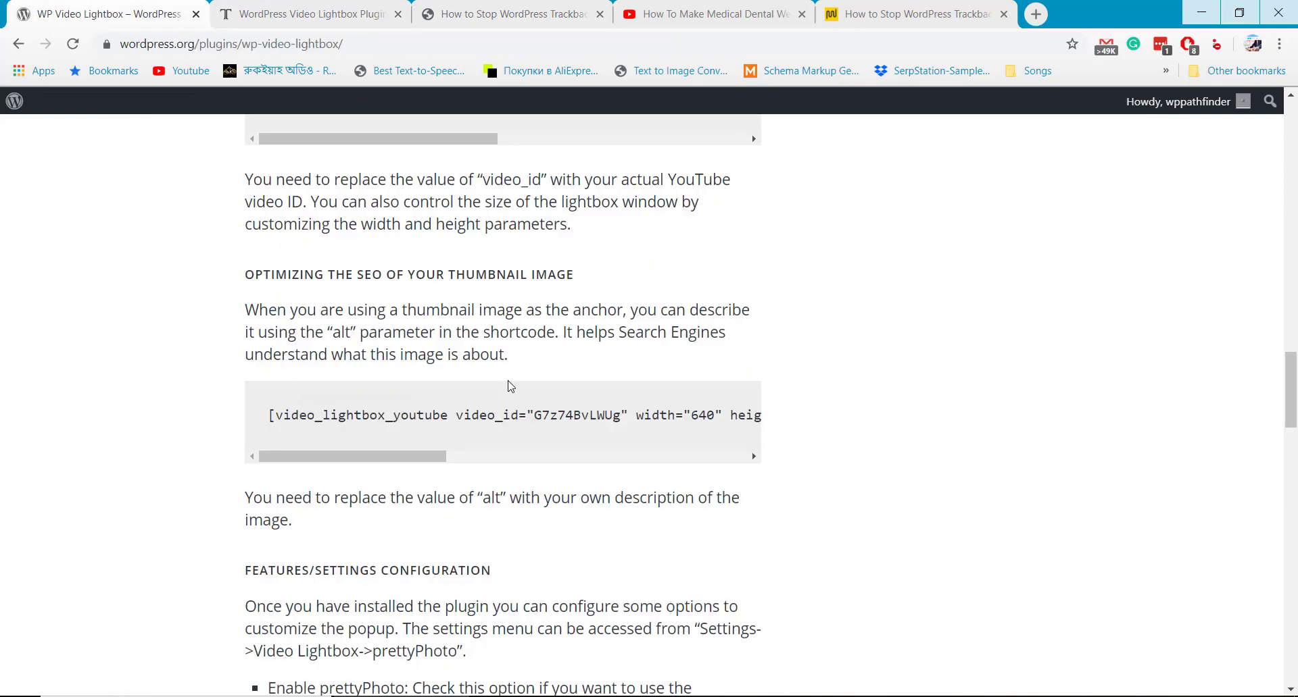
pyautogui.scroll(7, 836, 504)
pyautogui.scroll(15, 835, 504)
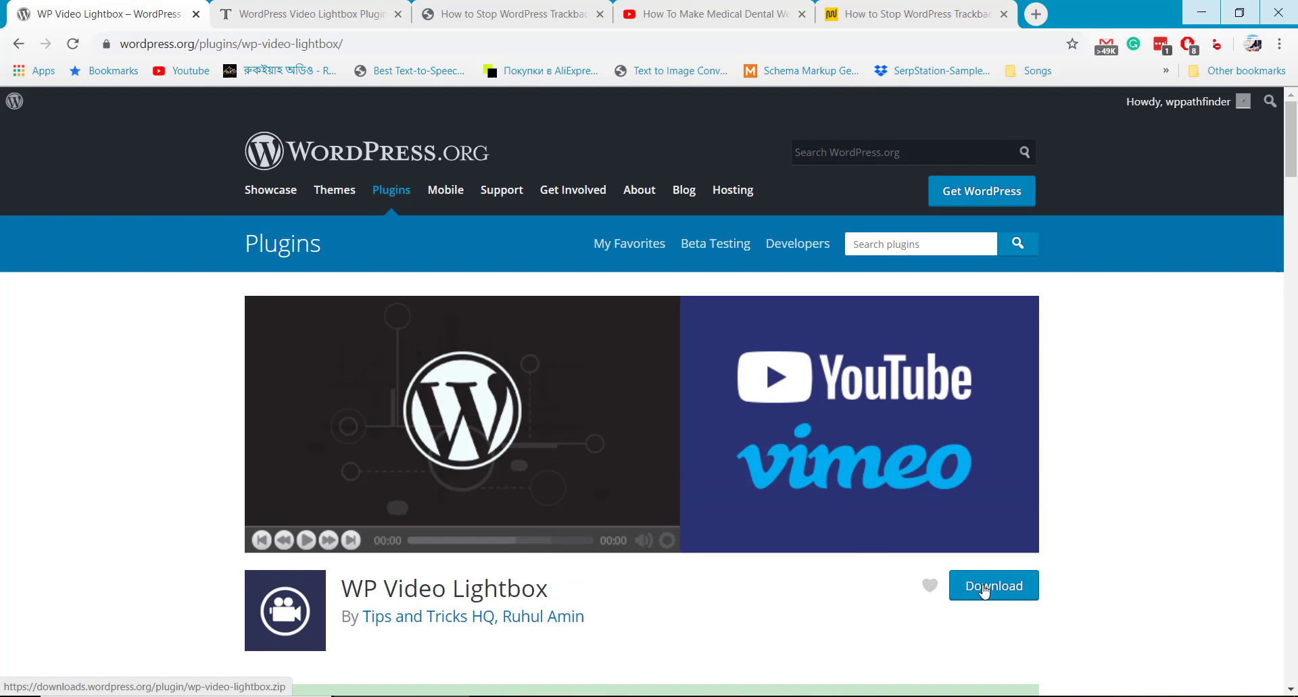
pyautogui.click(984, 587)
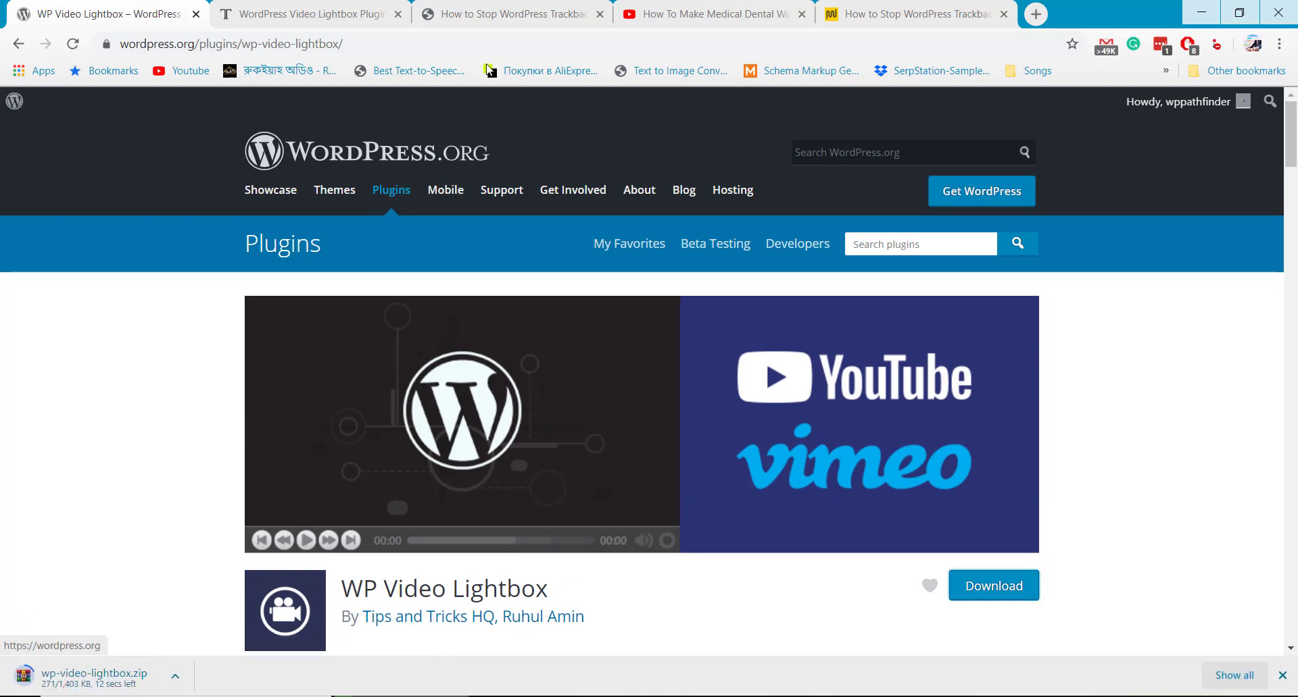
pyautogui.click(470, 5)
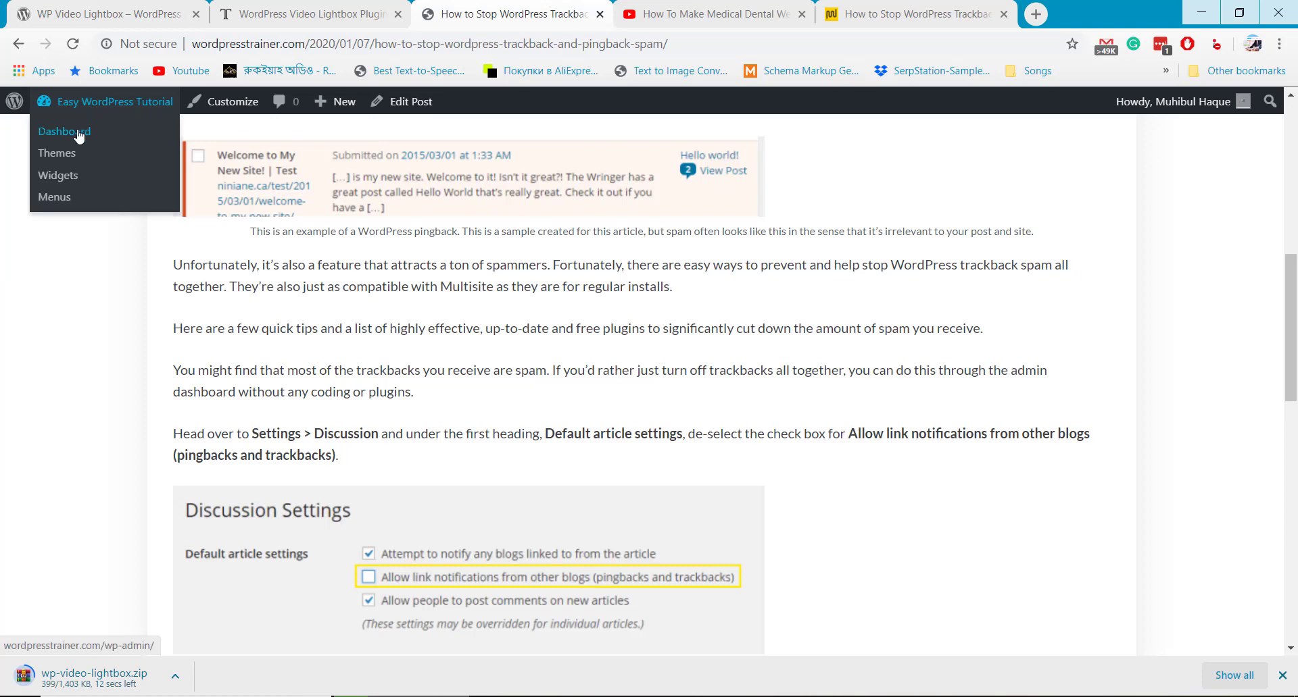
# - Open the dashboard's Plugins > Add New > Upload Plugin form in a new tab
pyautogui.middleClick(40, 131)
pyautogui.click(612, 15)
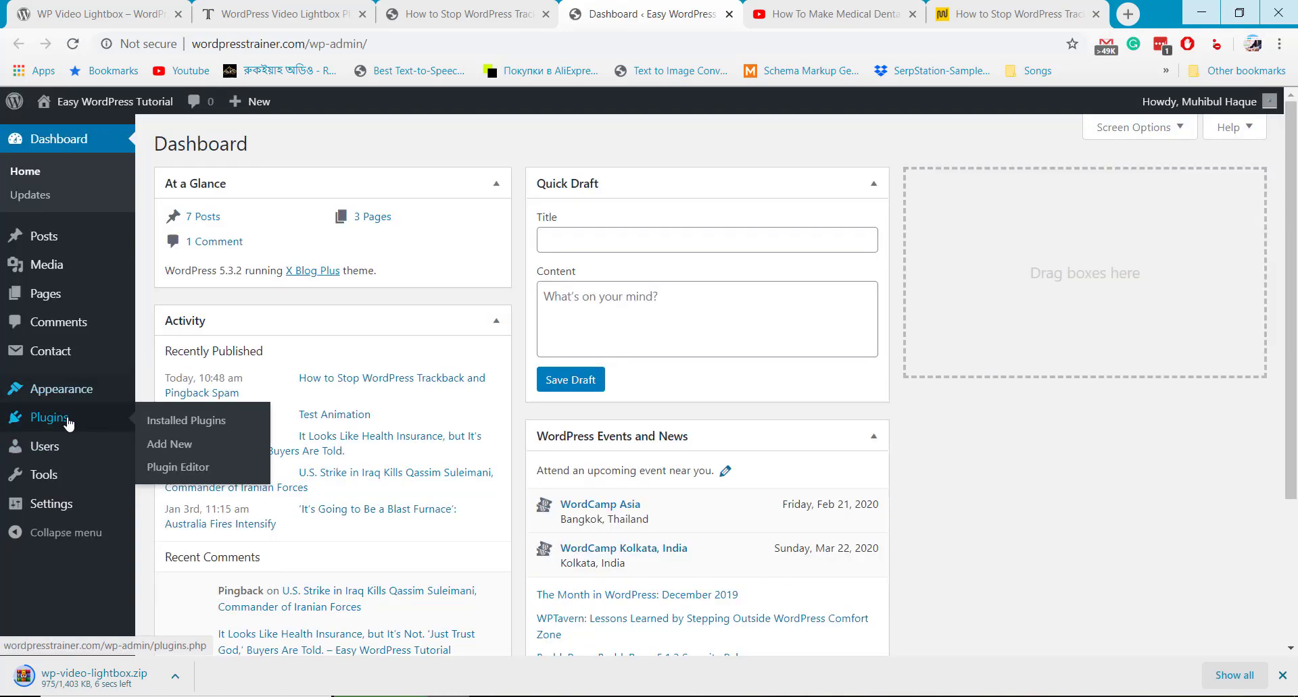
pyautogui.click(184, 445)
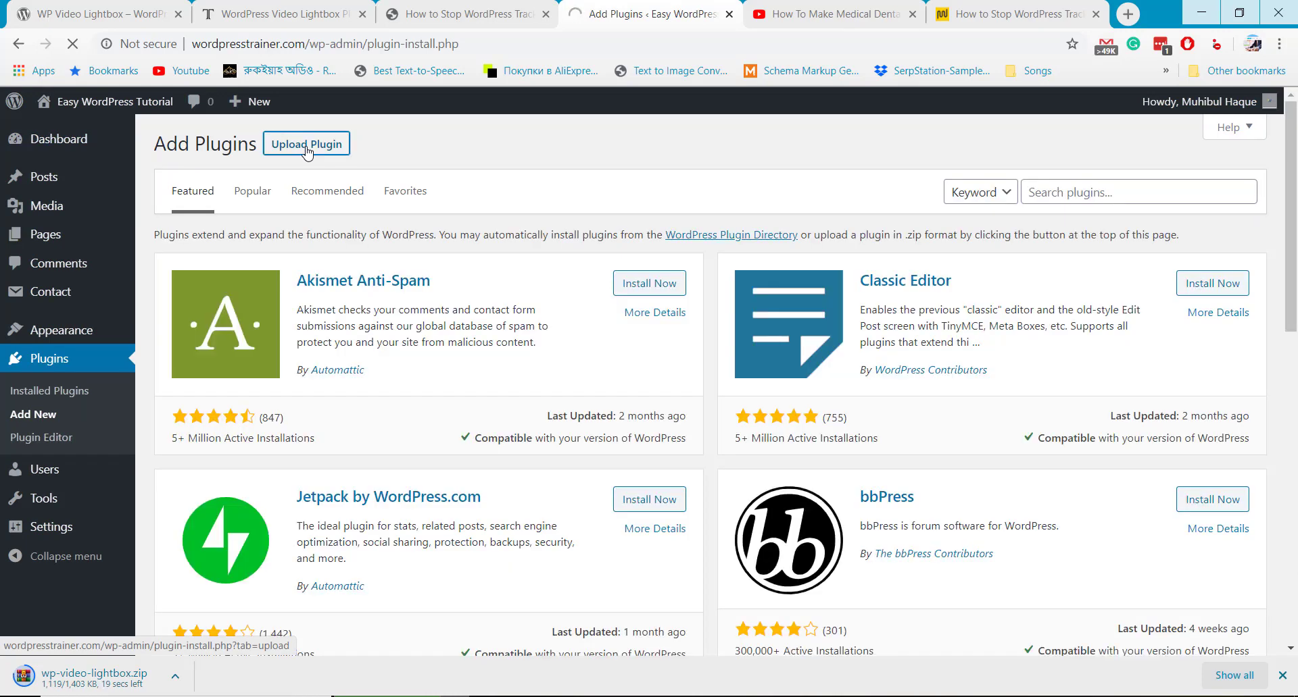
pyautogui.click(307, 145)
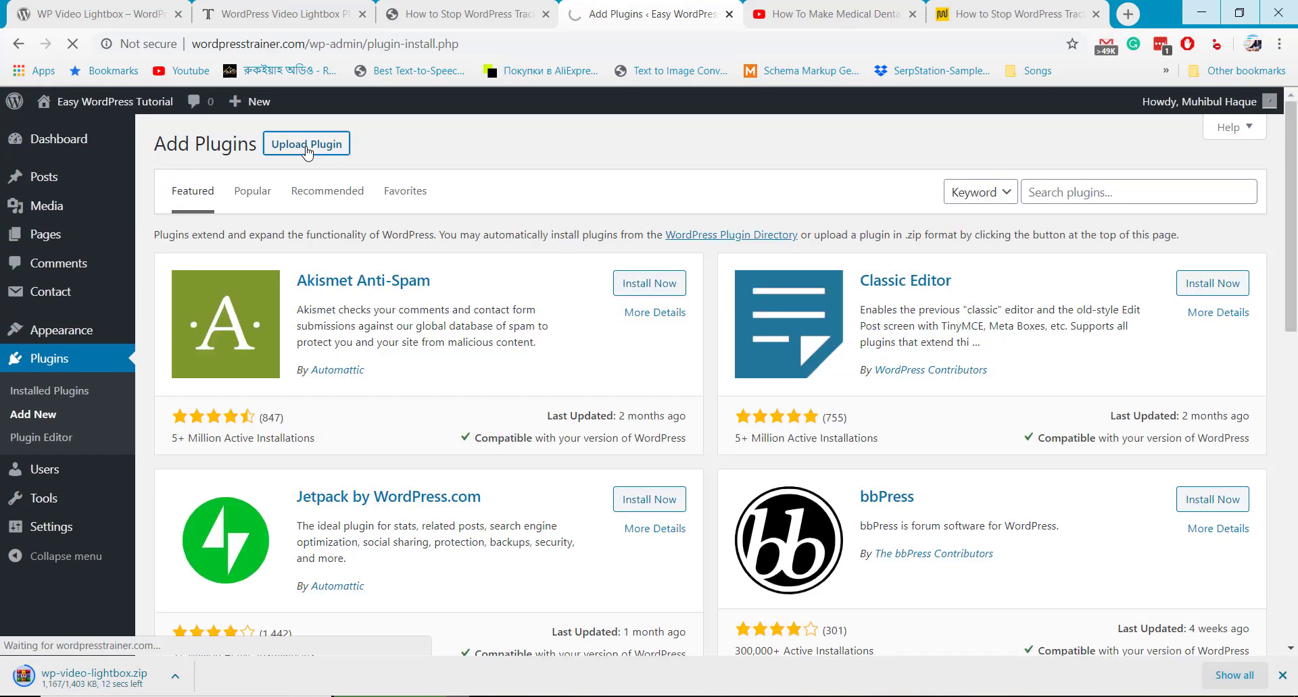
pyautogui.click(304, 142)
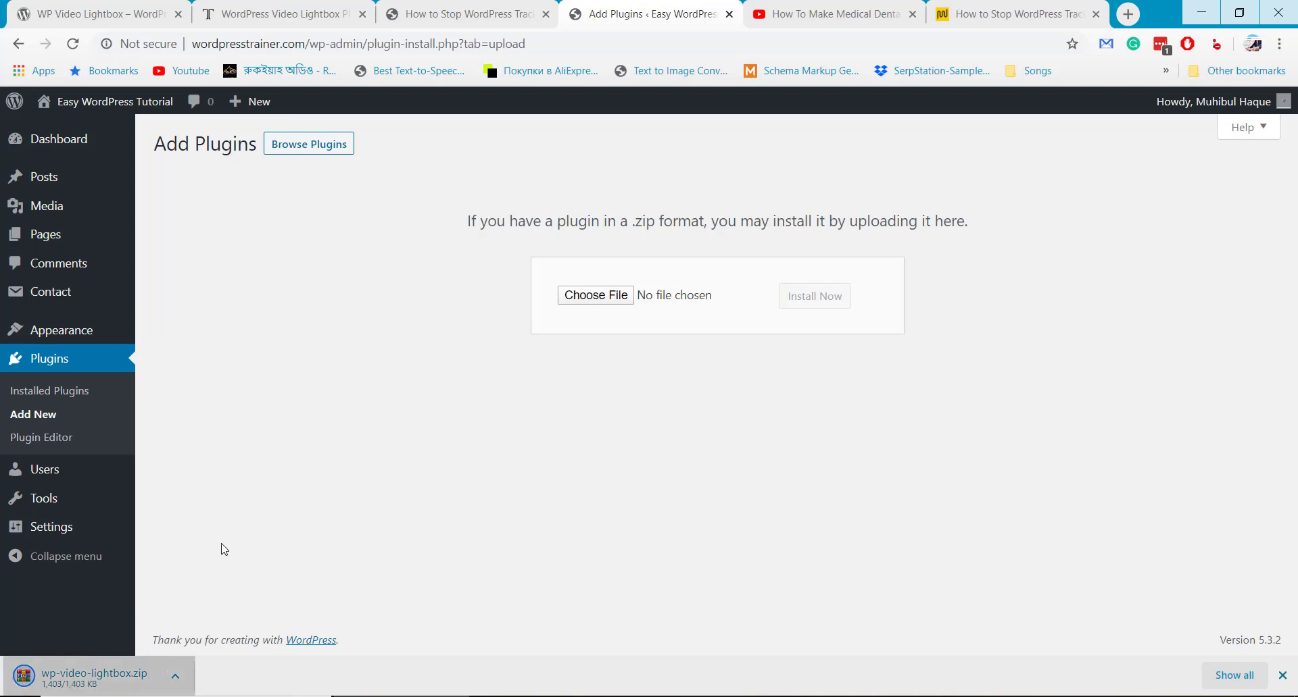
# - Upload wp-video-lightbox.zip, install it and activate WP Video Lightbox 1.8.8
pyautogui.moveTo(223, 549); pyautogui.dragTo(643, 294)
pyautogui.click(818, 303)
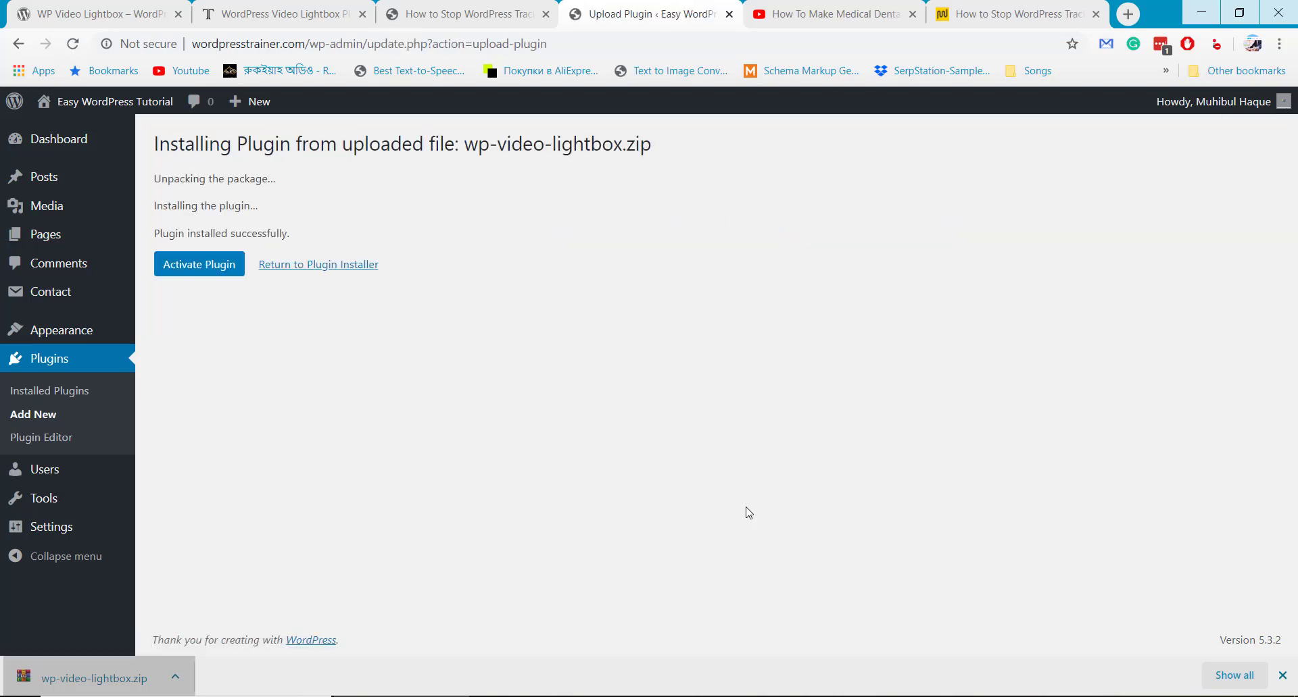
pyautogui.click(209, 263)
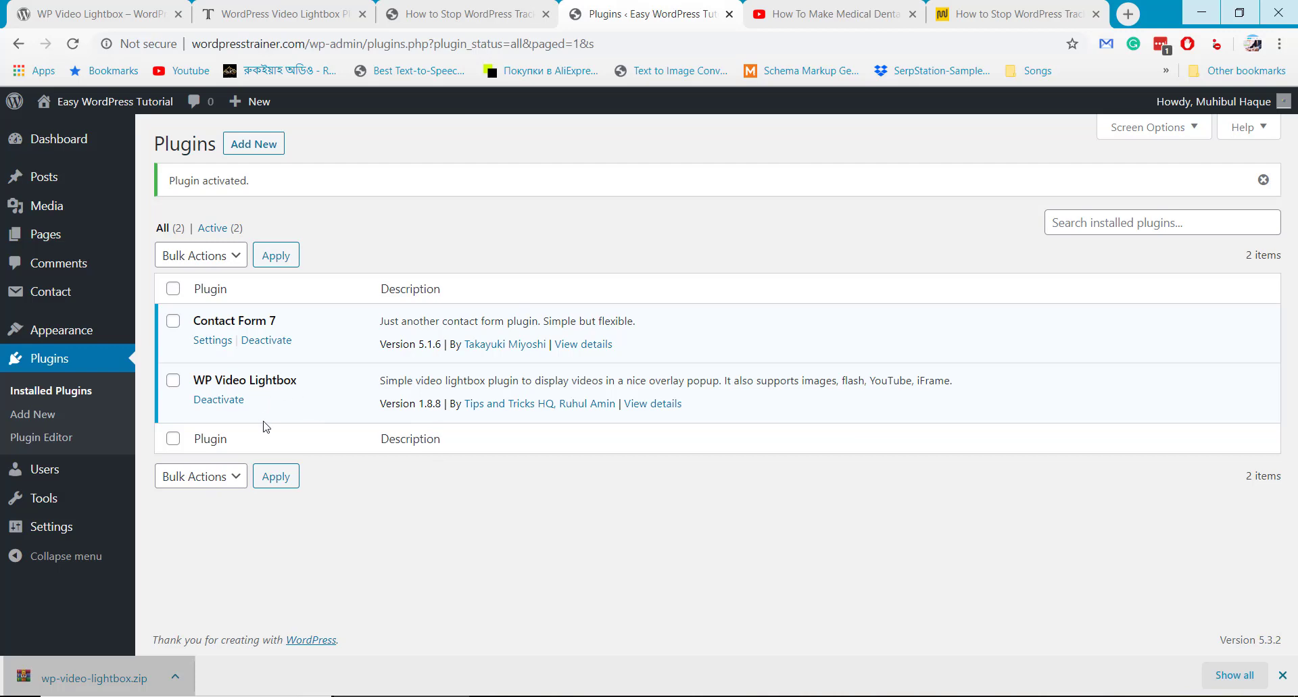
# - Edit the 'How to Stop WordPress Trackback and Pingback Spam' post and add a Shortcode block after the Pingbacks paragraph
pyautogui.click(462, 13)
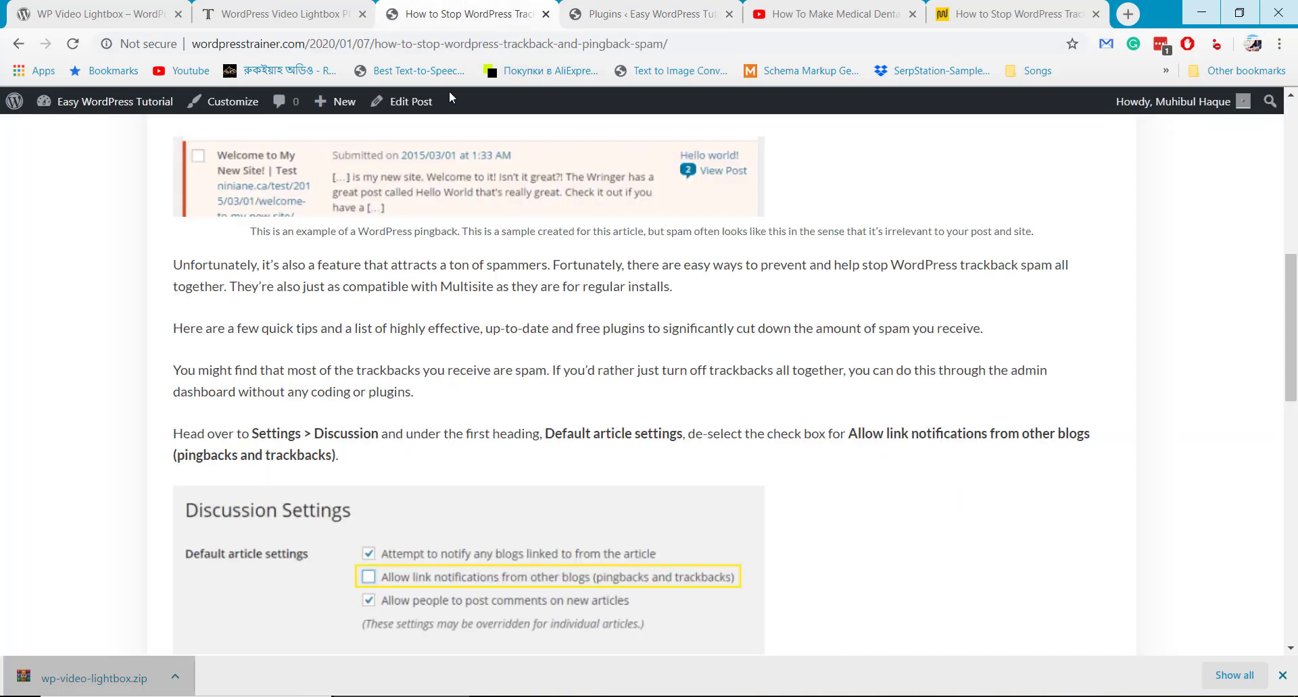
pyautogui.click(411, 103)
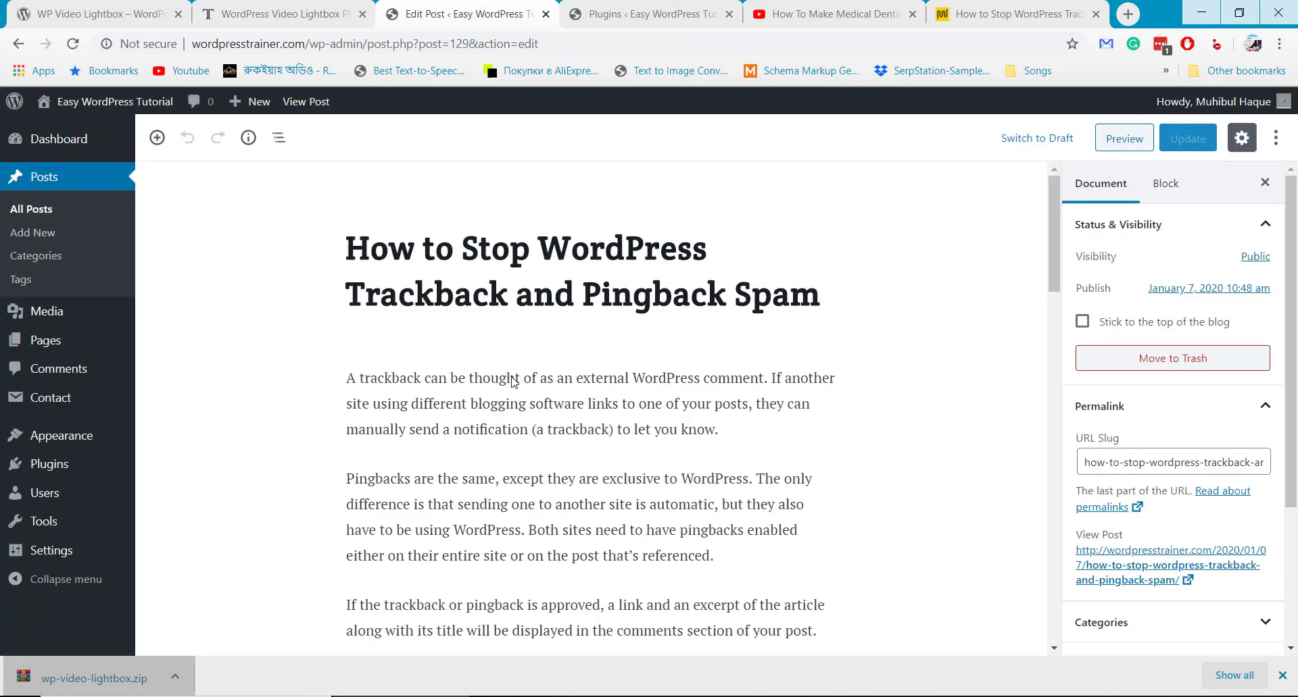
pyautogui.scroll(-1, 513, 383)
pyautogui.click(514, 382)
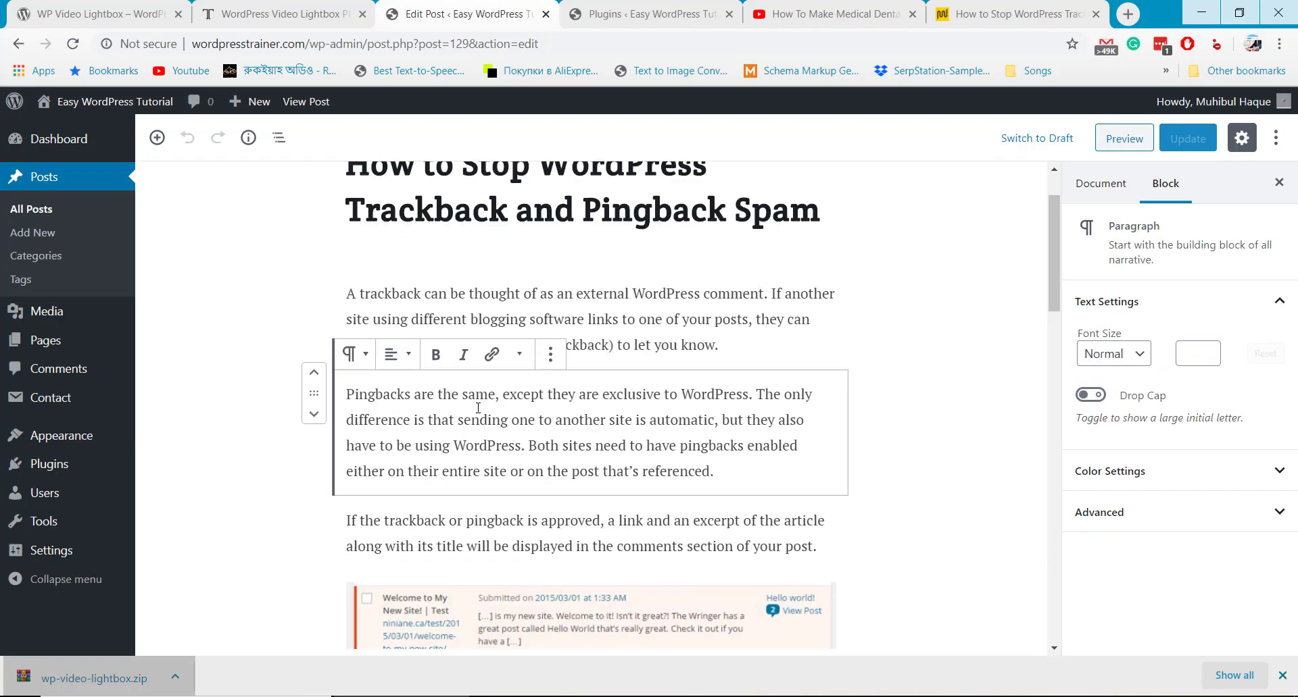
pyautogui.click(157, 137)
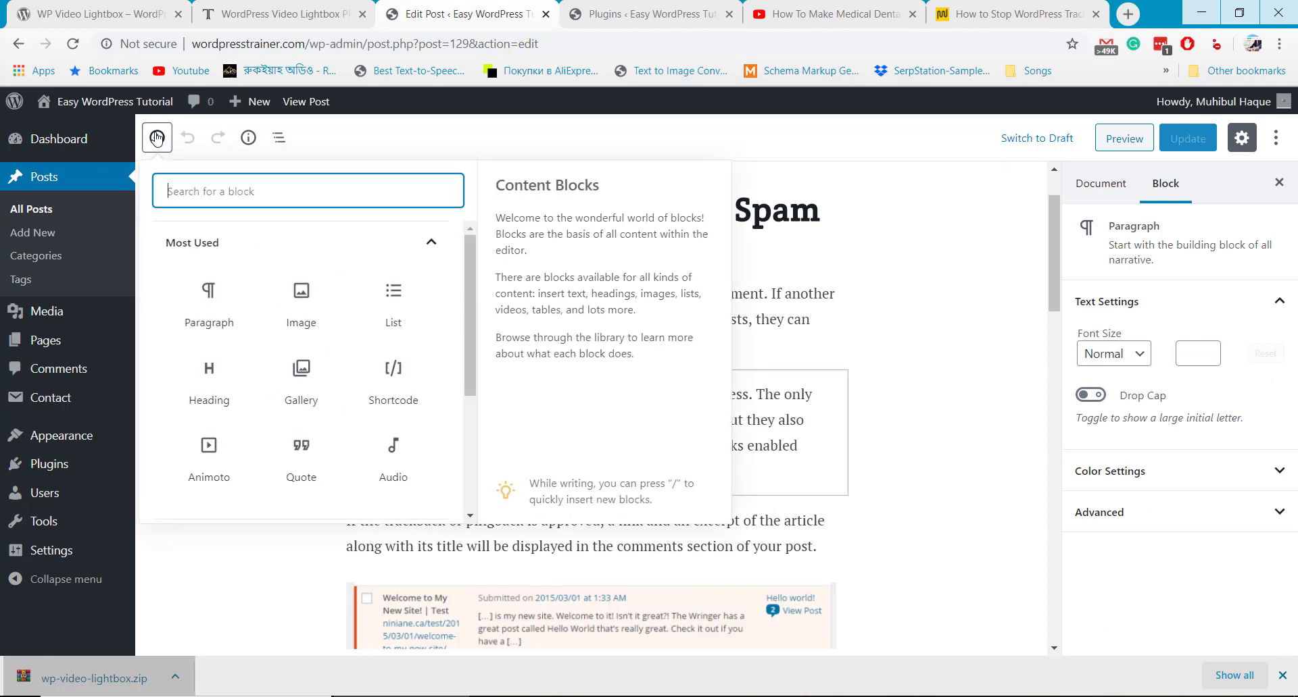
pyautogui.click(394, 377)
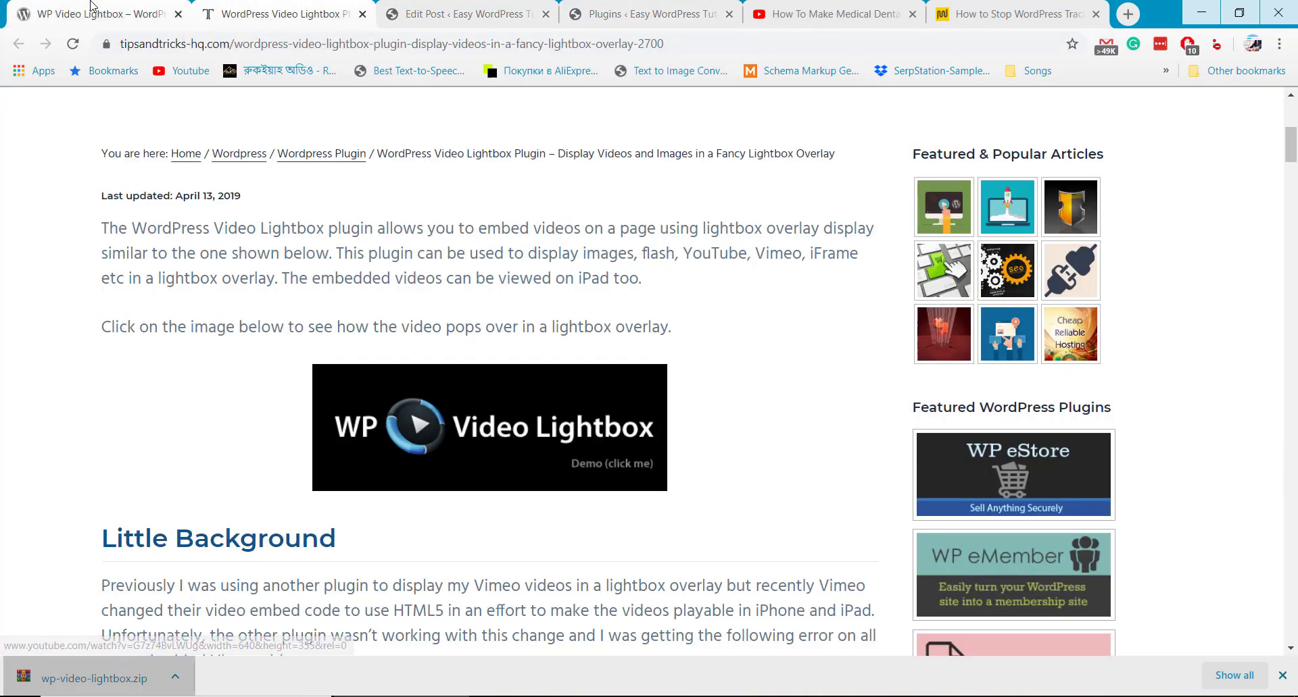
# - Copy the first text-anchor shortcode from the plugin's Embedding YouTube Video section
pyautogui.scroll(-7, 556, 533)
pyautogui.scroll(-10, 584, 532)
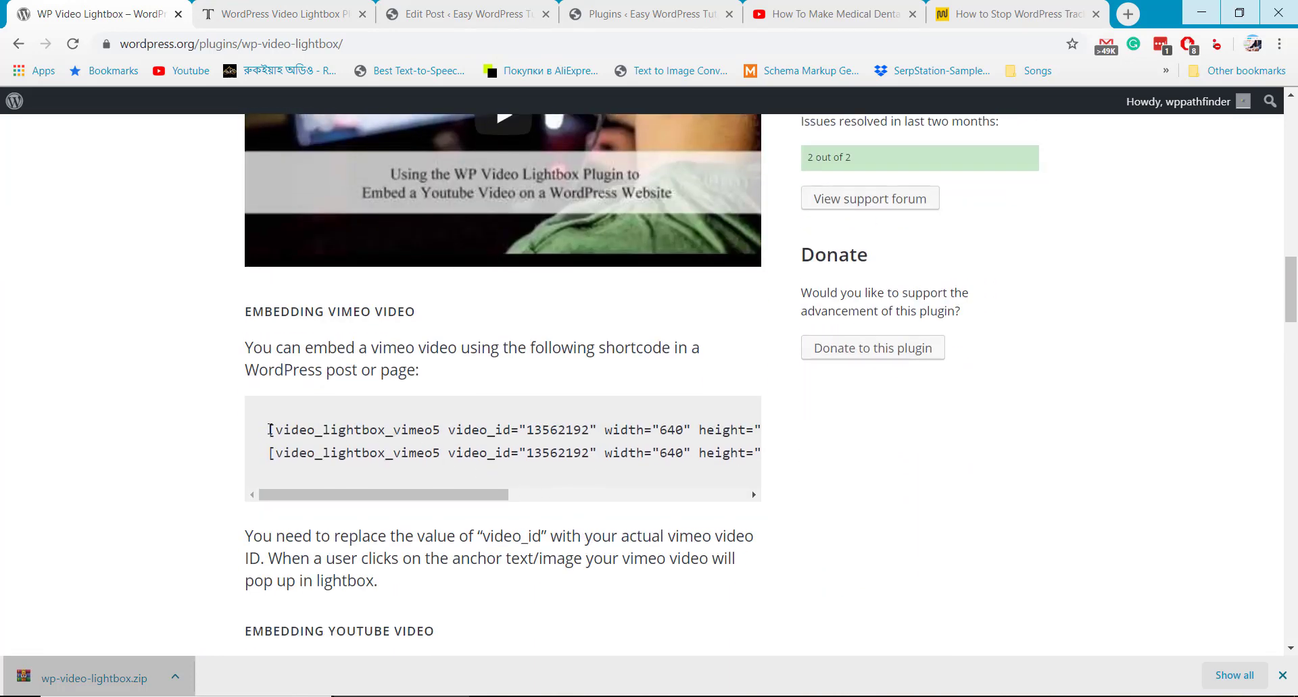
pyautogui.moveTo(292, 428); pyautogui.dragTo(499, 430)
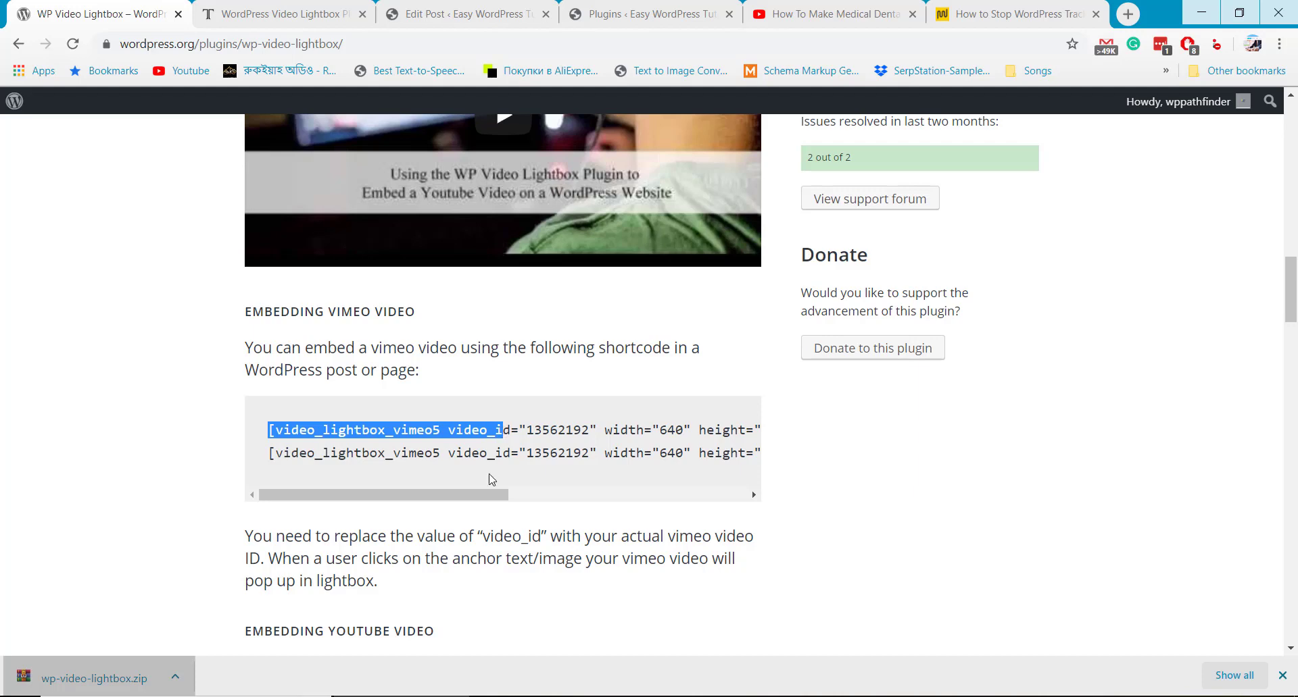
pyautogui.scroll(-4, 473, 481)
pyautogui.click(336, 510)
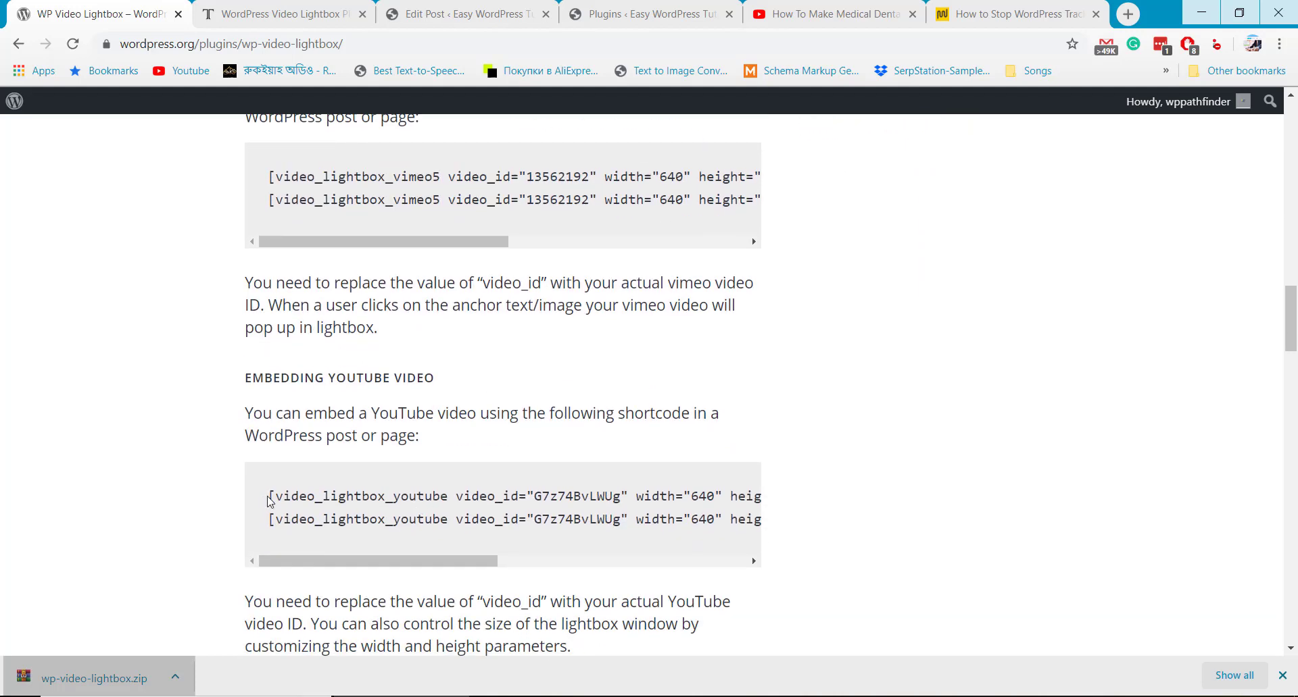
pyautogui.moveTo(268, 500); pyautogui.dragTo(716, 502)
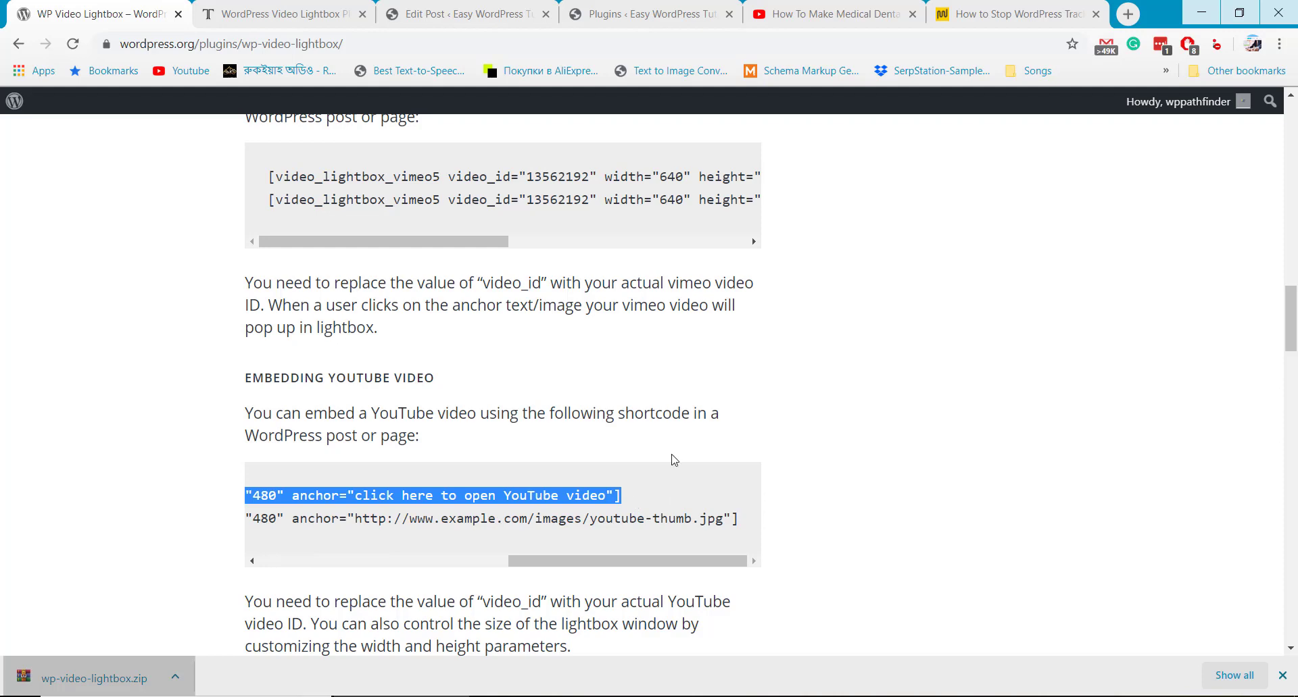
# - Paste the YouTube lightbox shortcode into the block and cut video ID 9xkF5AJR5T4 from YouTube's address
pyautogui.click(433, 13)
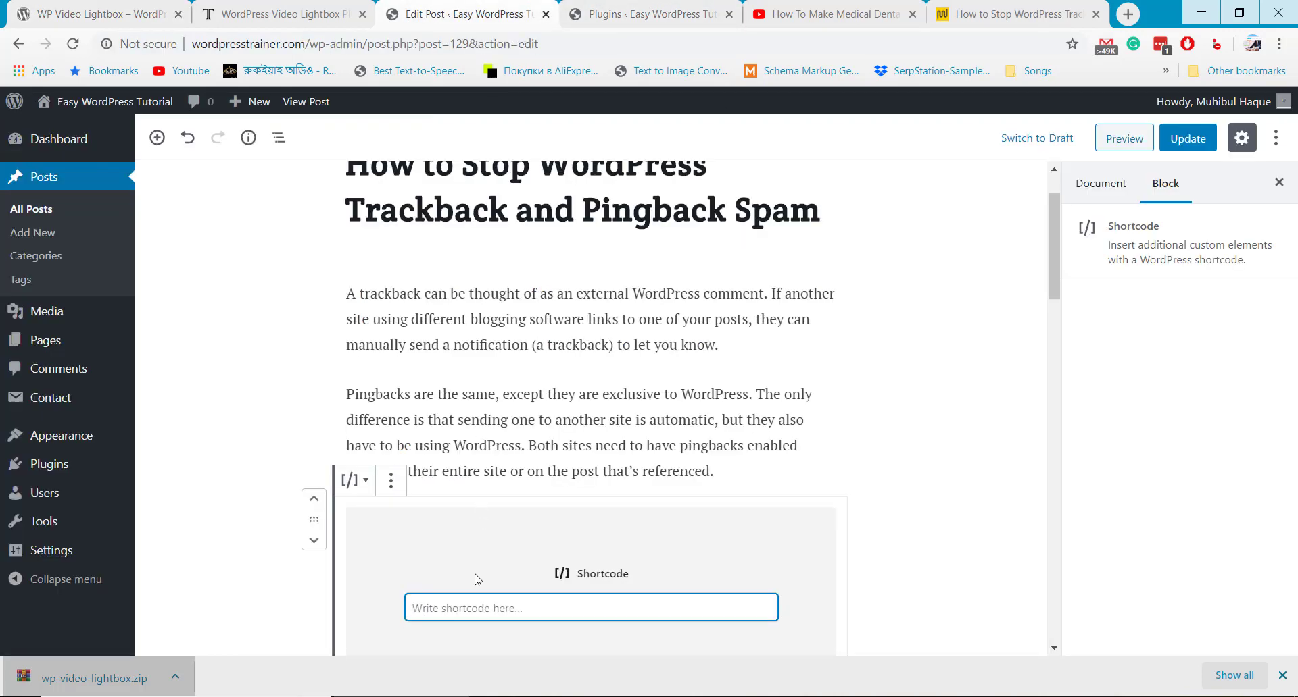
pyautogui.hotkey('ctrl', 'v')
pyautogui.click(828, 13)
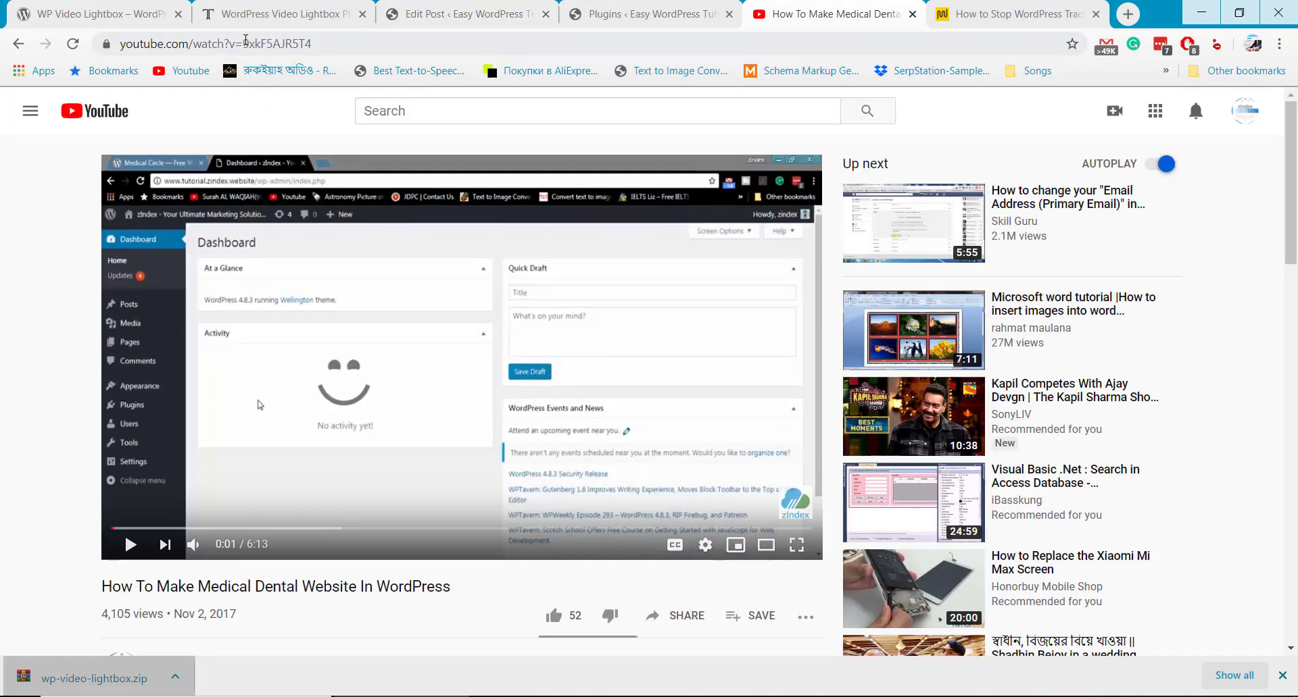
pyautogui.doubleClick(333, 44)
pyautogui.hotkey('ctrl', 'x')
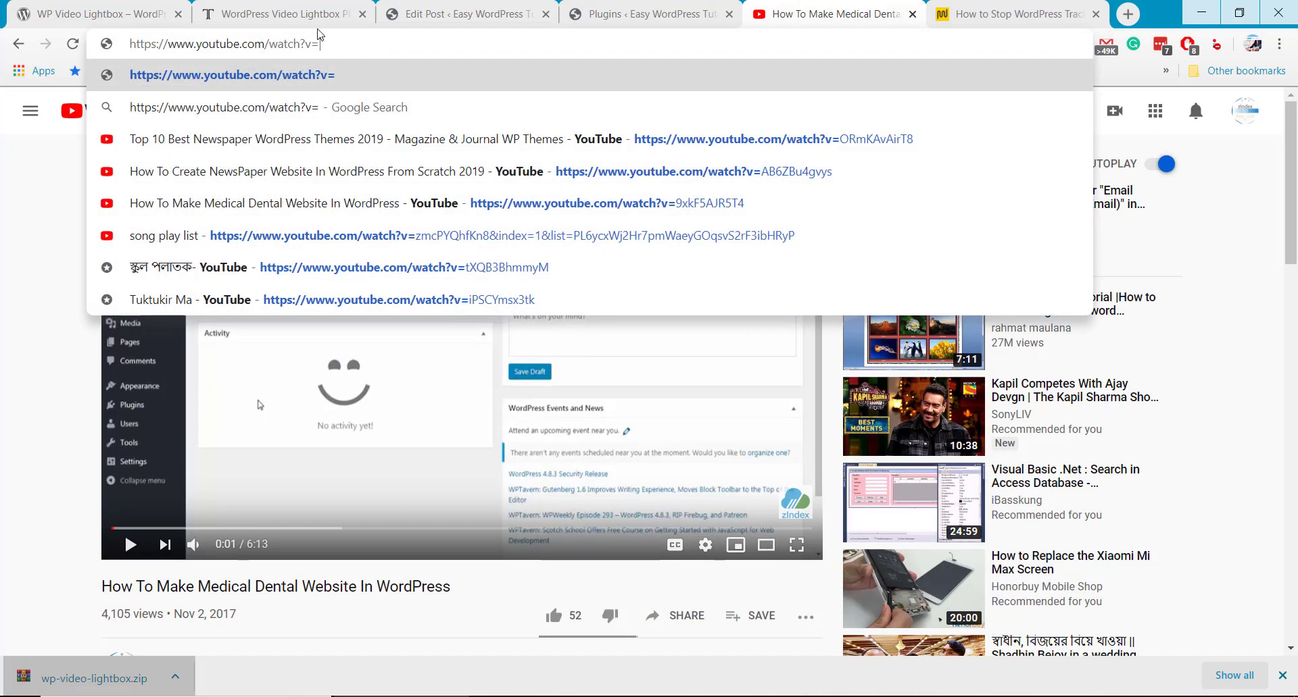
# - Replace the shortcode's sample video ID with 9xkF5AJR5T4 and update the post
pyautogui.click(440, 8)
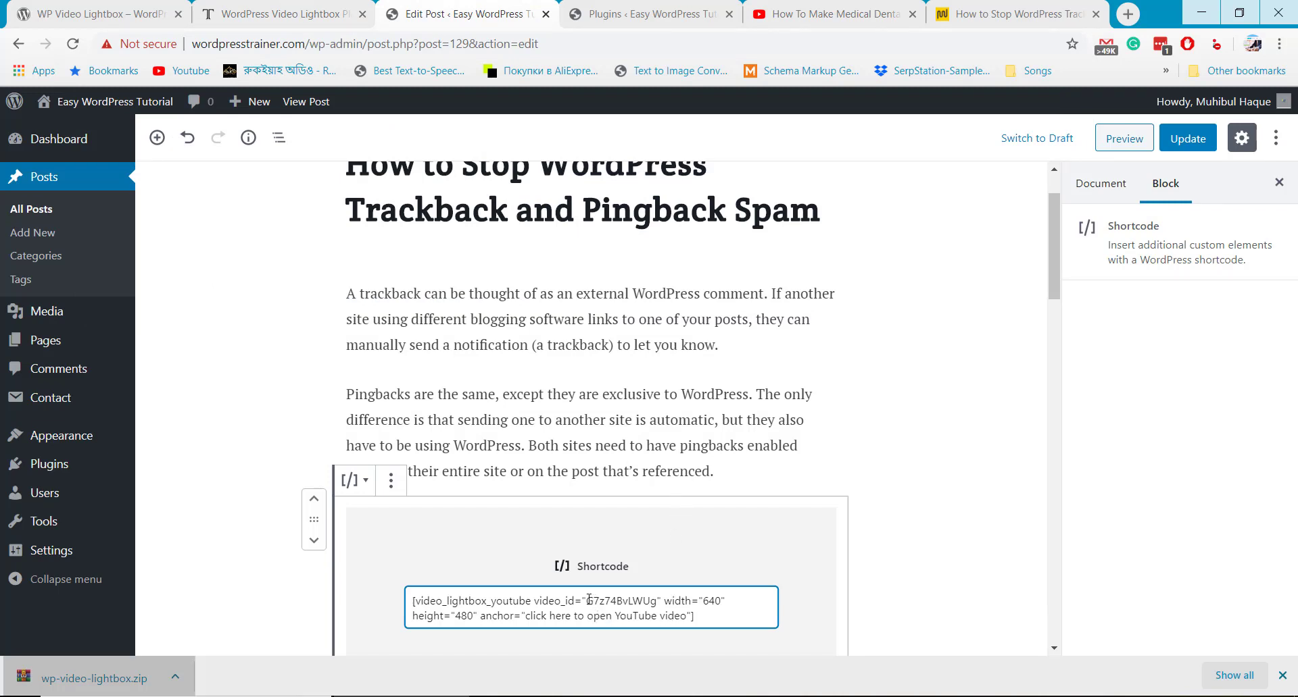
pyautogui.moveTo(612, 600); pyautogui.dragTo(653, 600)
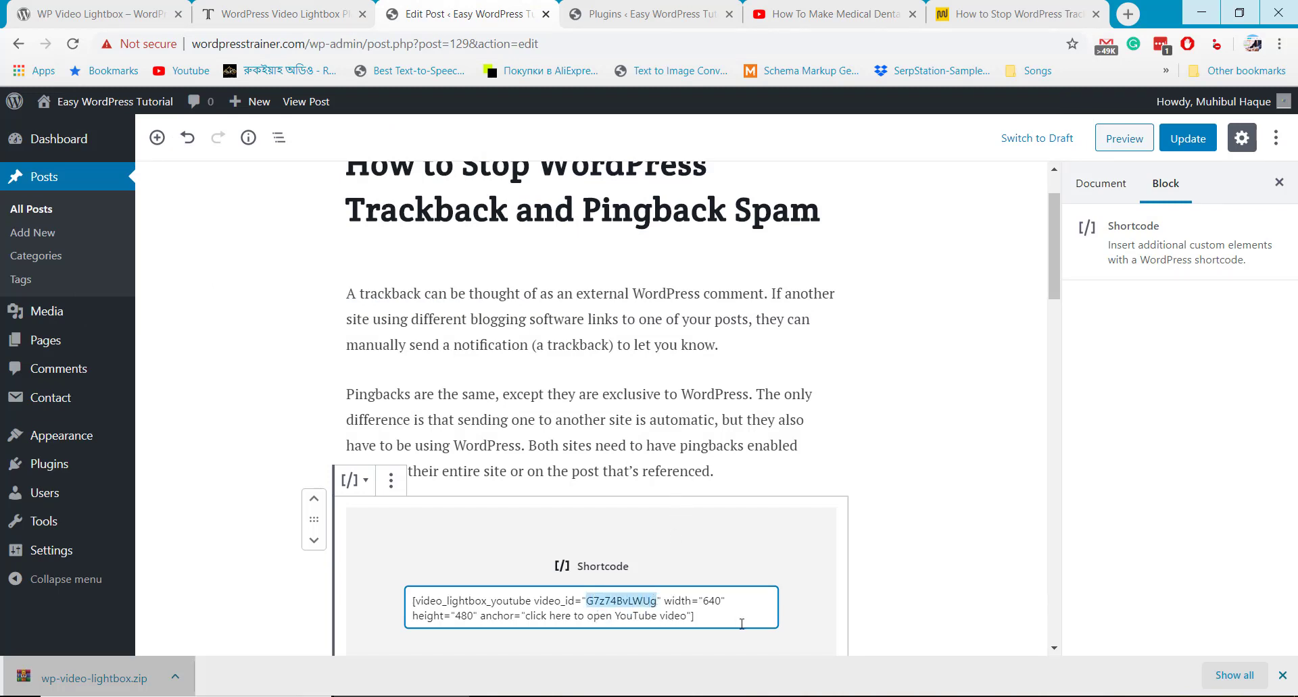
pyautogui.hotkey('ctrl', 'v')
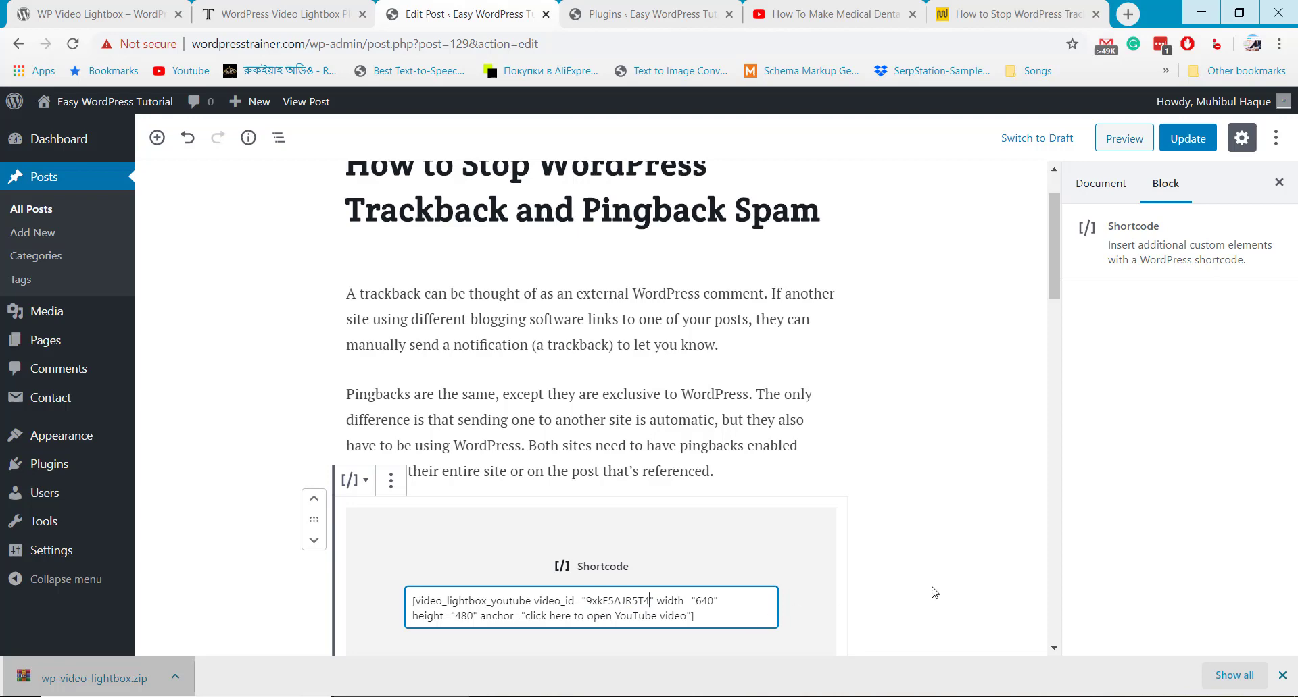
pyautogui.scroll(-4, 934, 592)
pyautogui.click(934, 461)
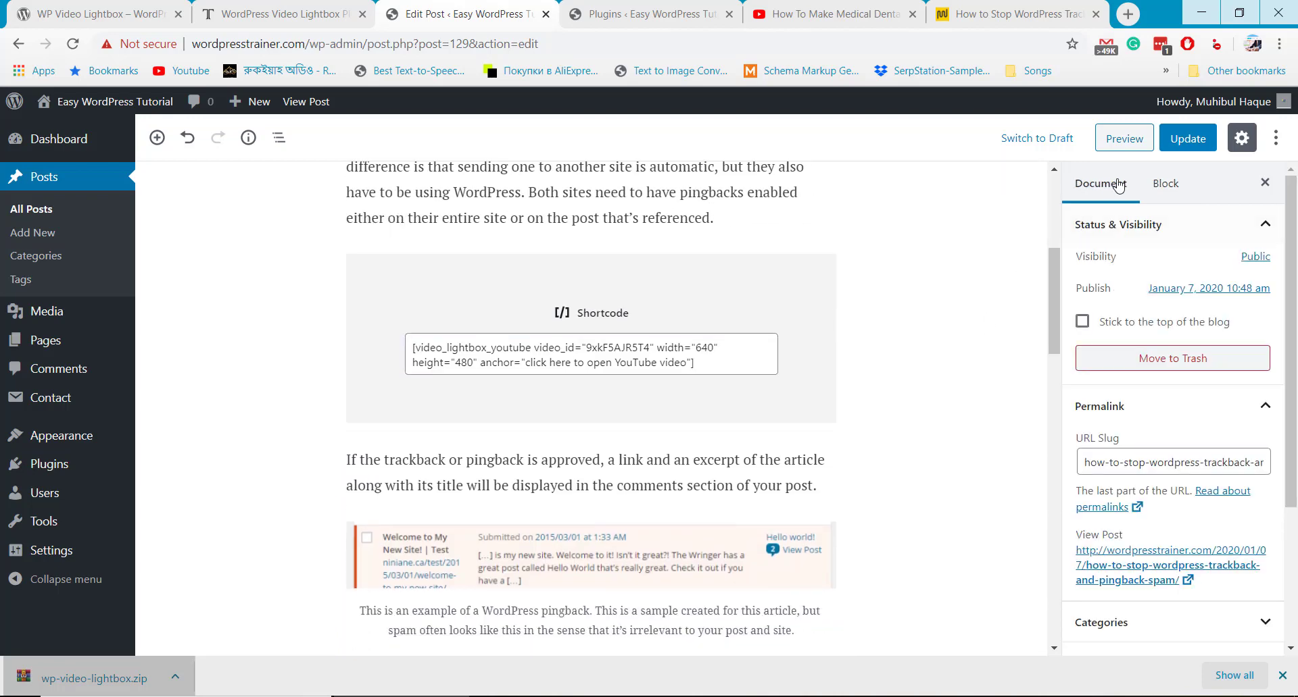
pyautogui.click(1176, 143)
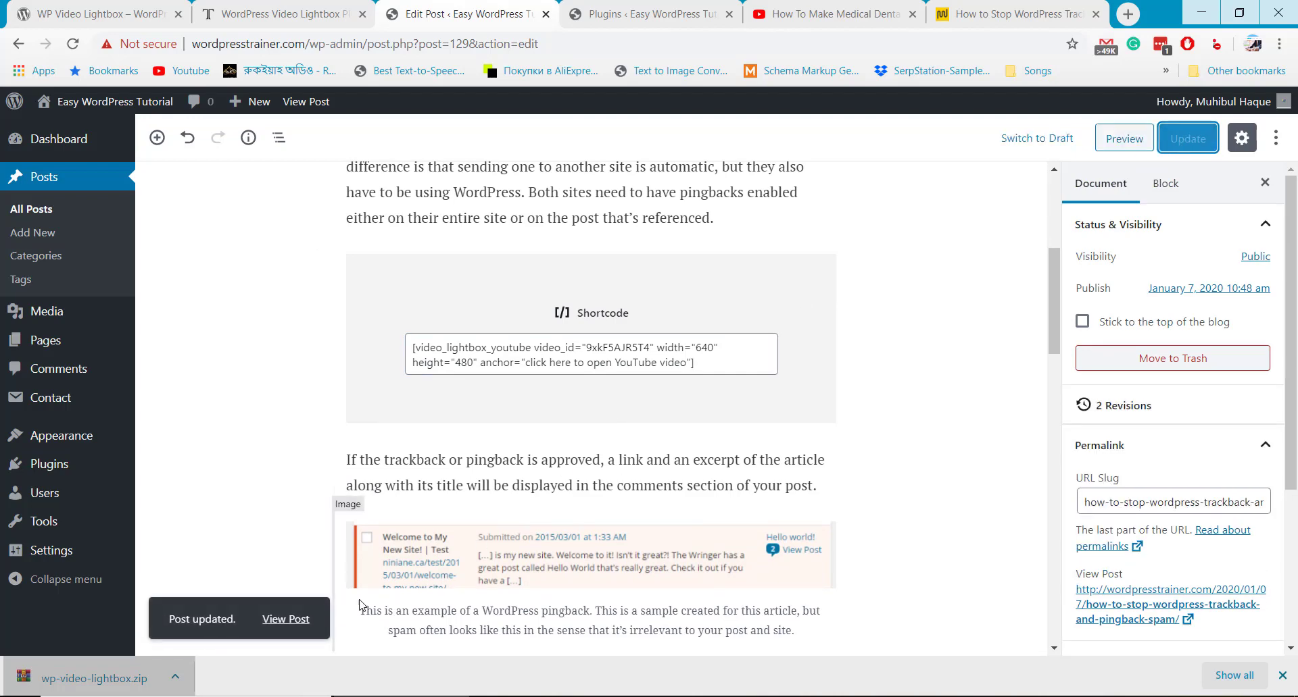
# - View the live post and check that 'click here to open YouTube video' opens a lightbox
pyautogui.click(286, 619)
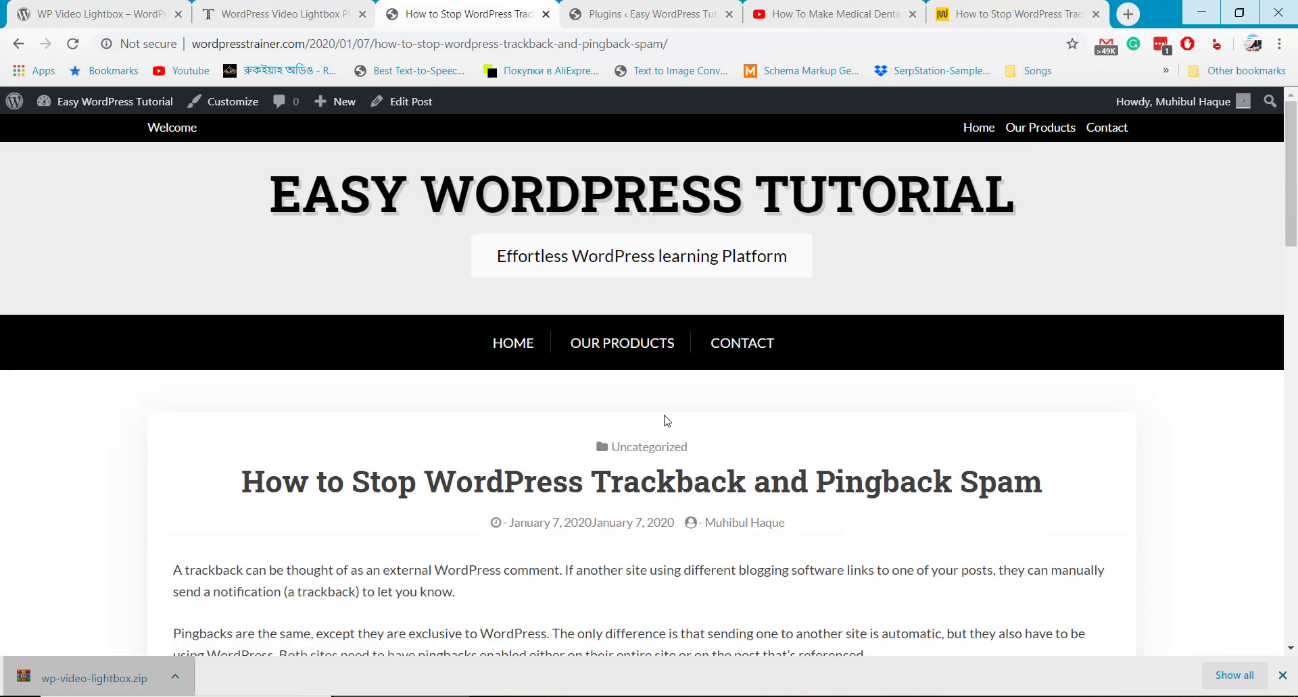
pyautogui.scroll(-5, 666, 421)
pyautogui.scroll(-4, 665, 420)
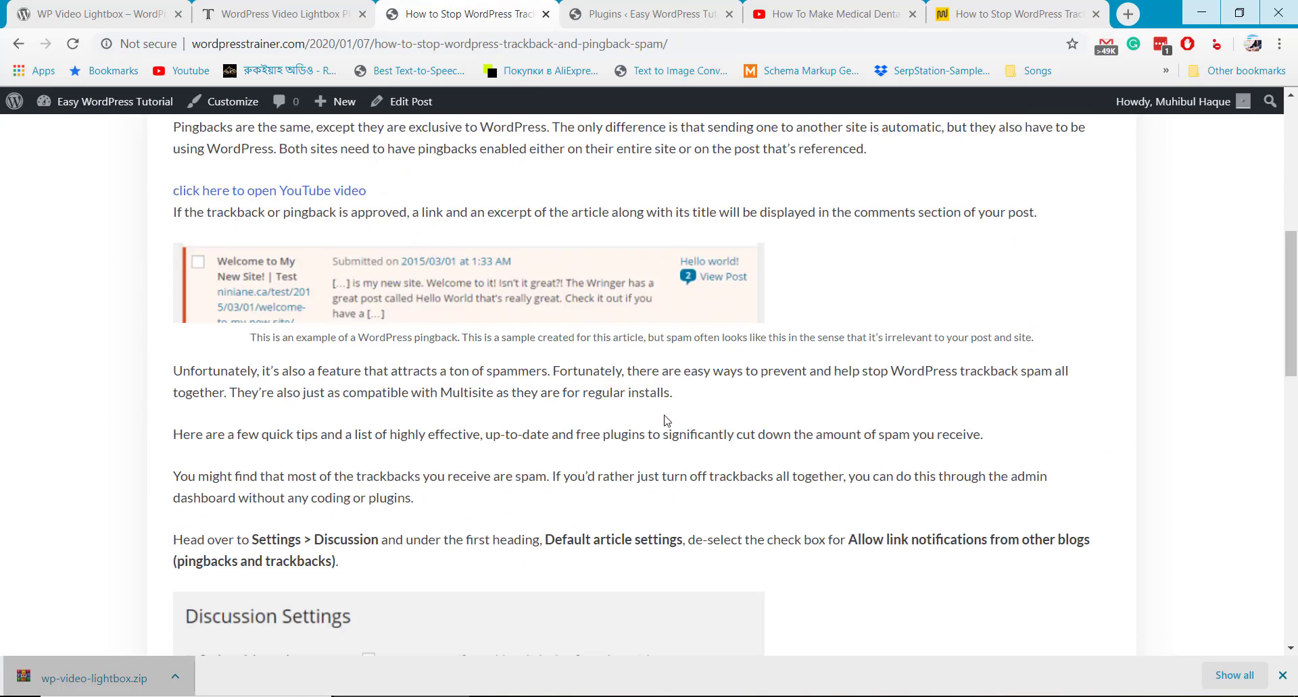
pyautogui.scroll(4, 666, 420)
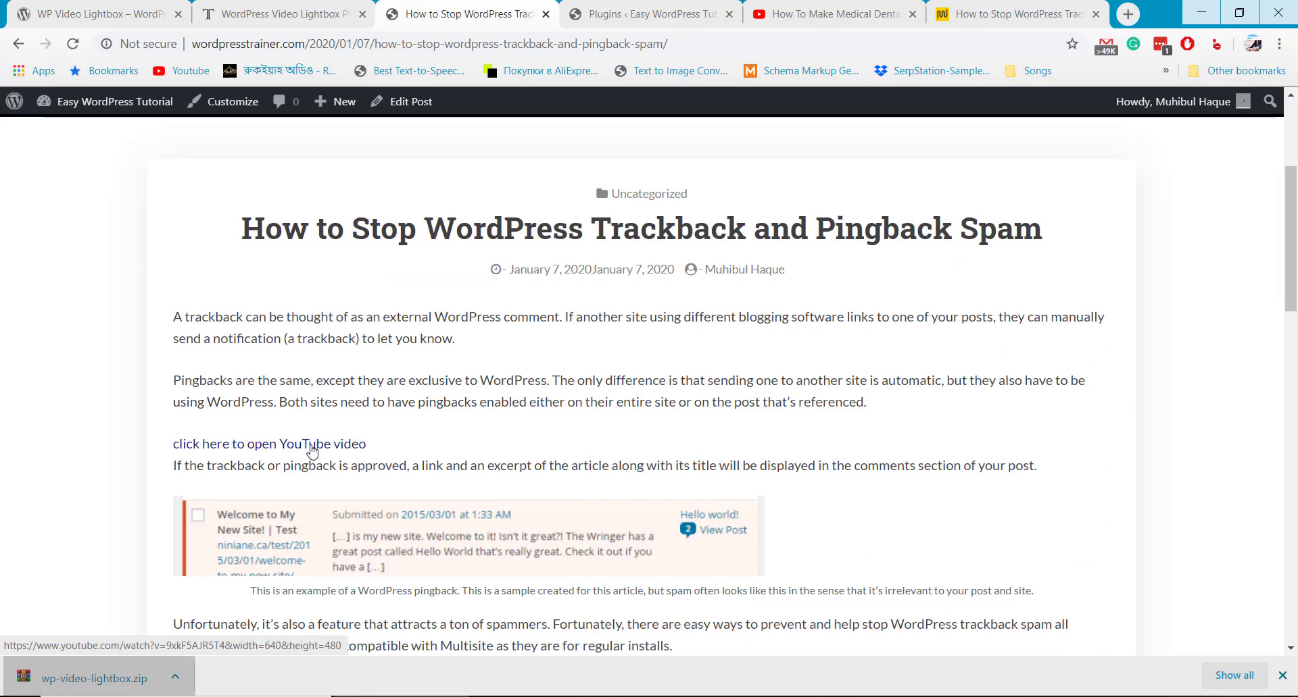
pyautogui.click(311, 446)
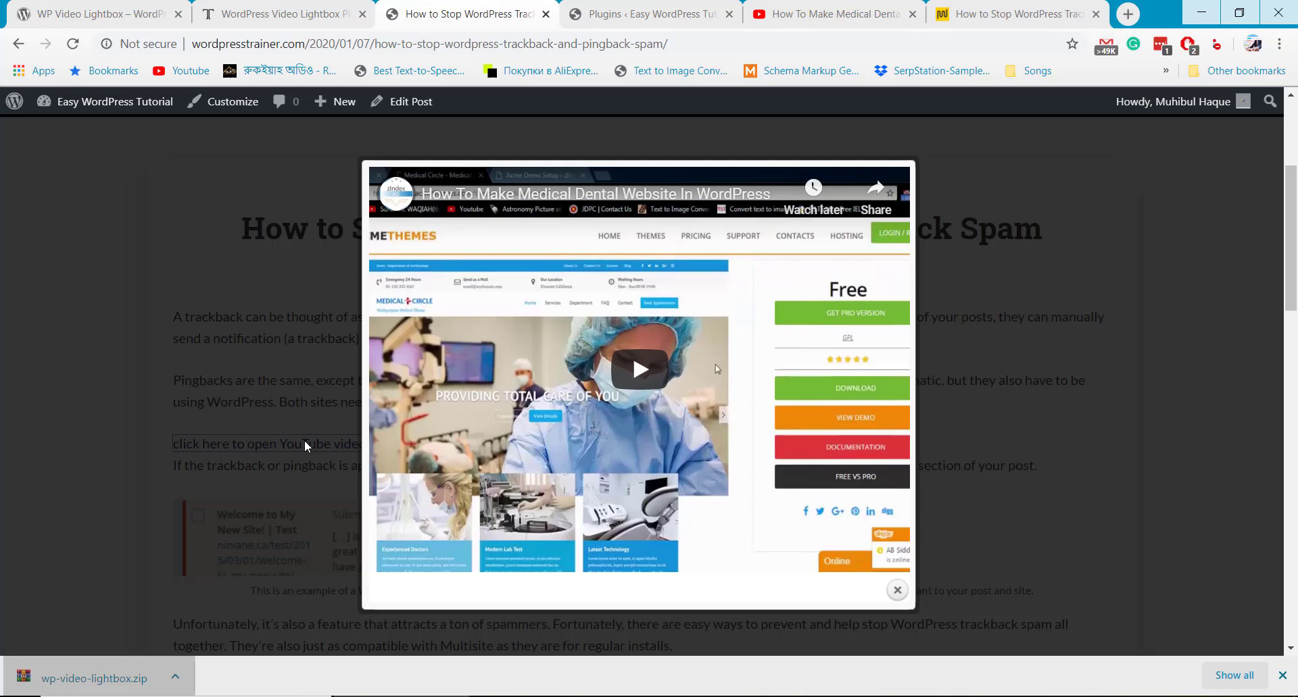
pyautogui.click(897, 596)
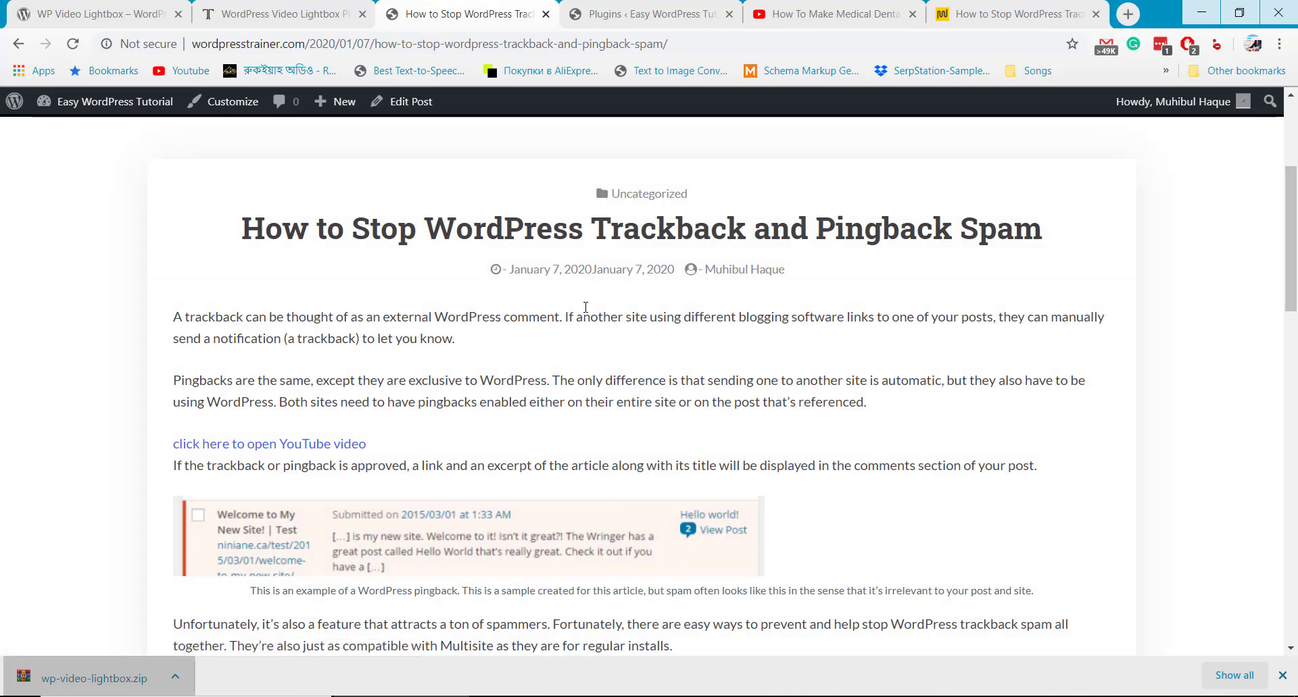
pyautogui.click(403, 102)
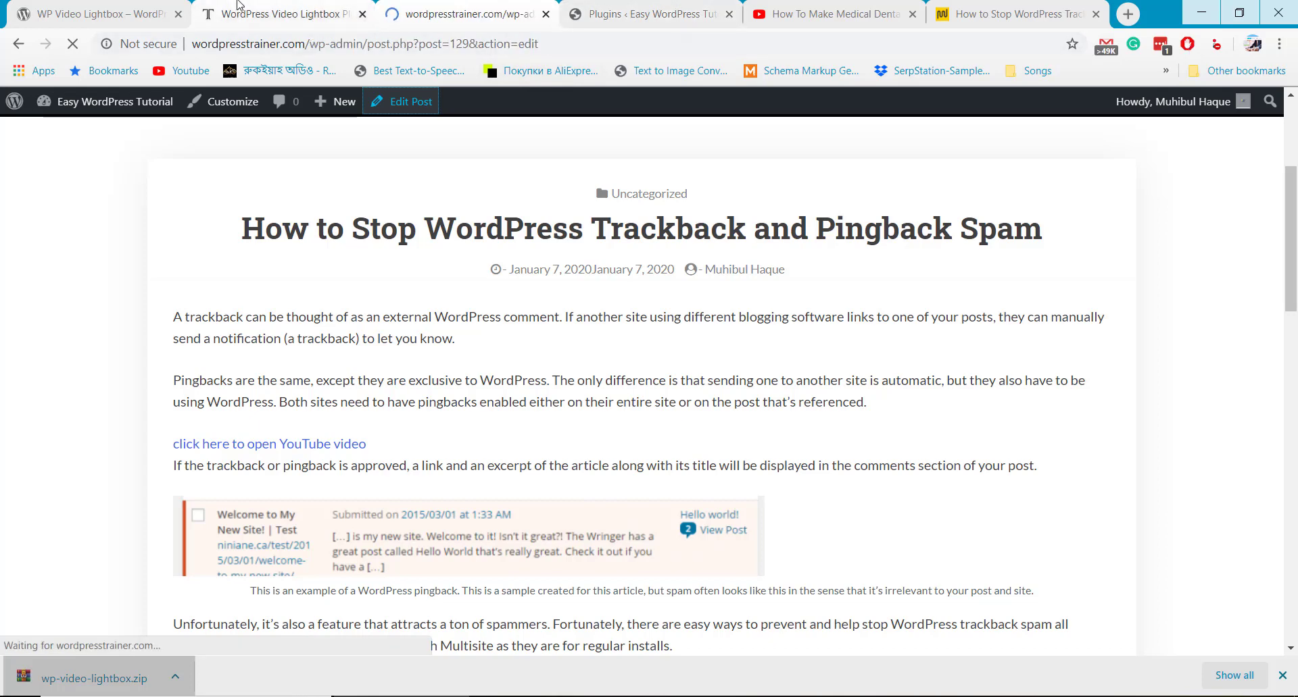
# - Copy the image-anchor YouTube shortcode from the plugin documentation page
pyautogui.click(101, 14)
pyautogui.click(685, 525)
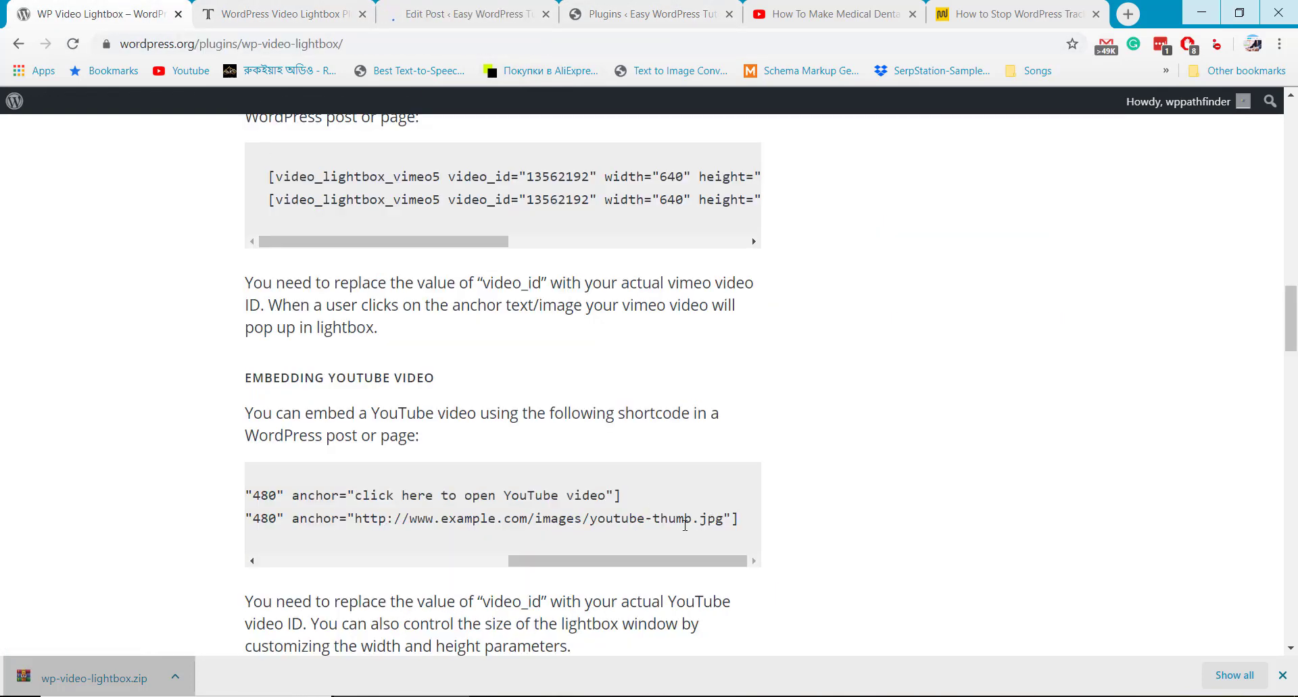
pyautogui.moveTo(736, 519); pyautogui.dragTo(272, 522)
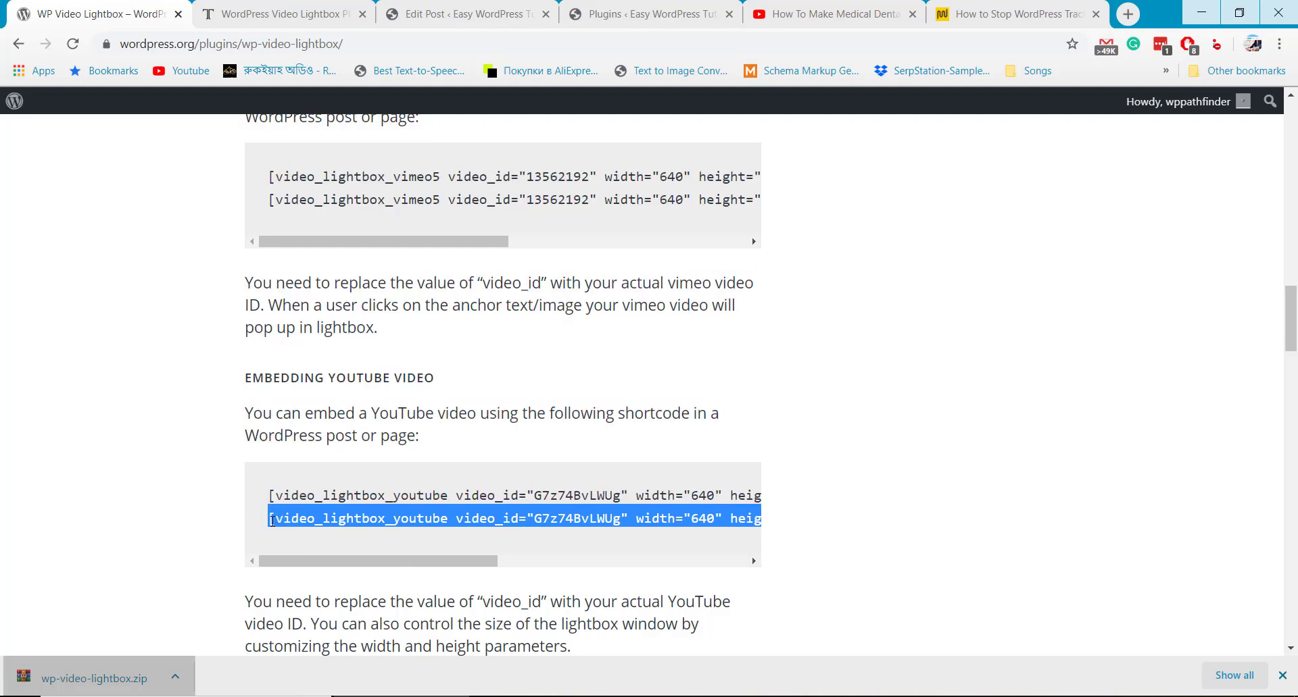
# - Insert a Shortcode block below the trackback paragraph and paste the image-anchor shortcode into it
pyautogui.click(481, 15)
pyautogui.scroll(-5, 612, 407)
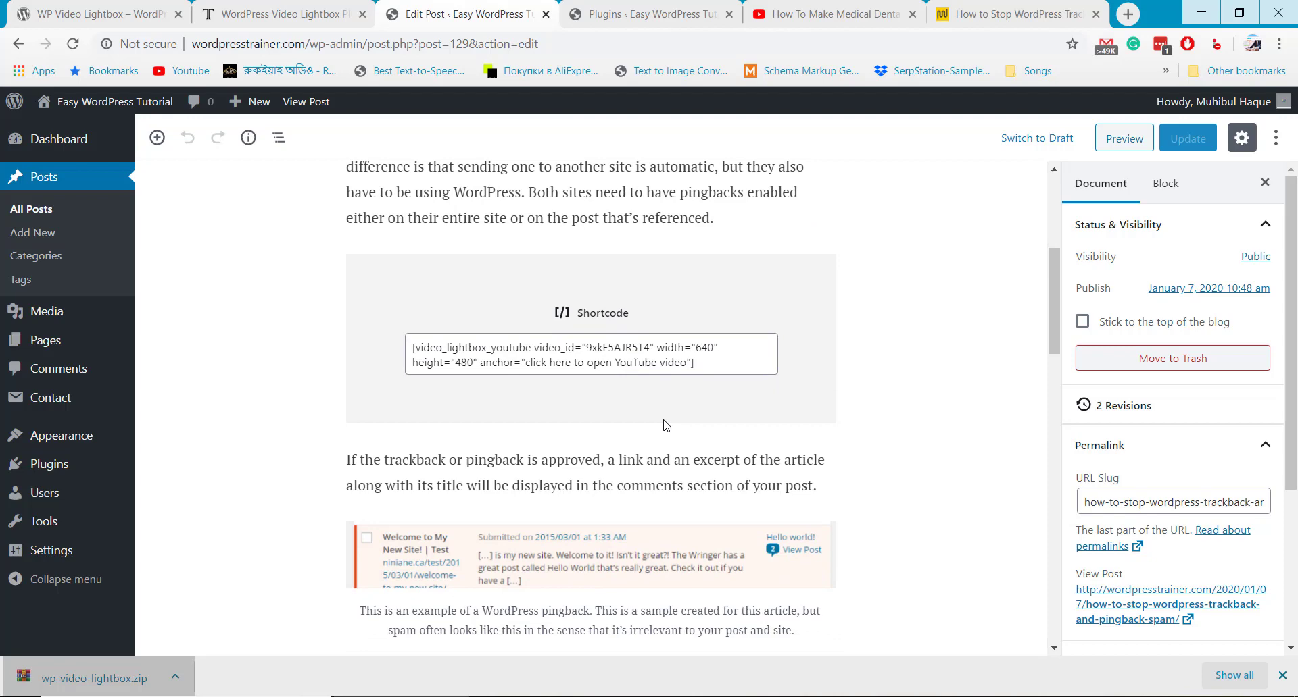
pyautogui.click(696, 423)
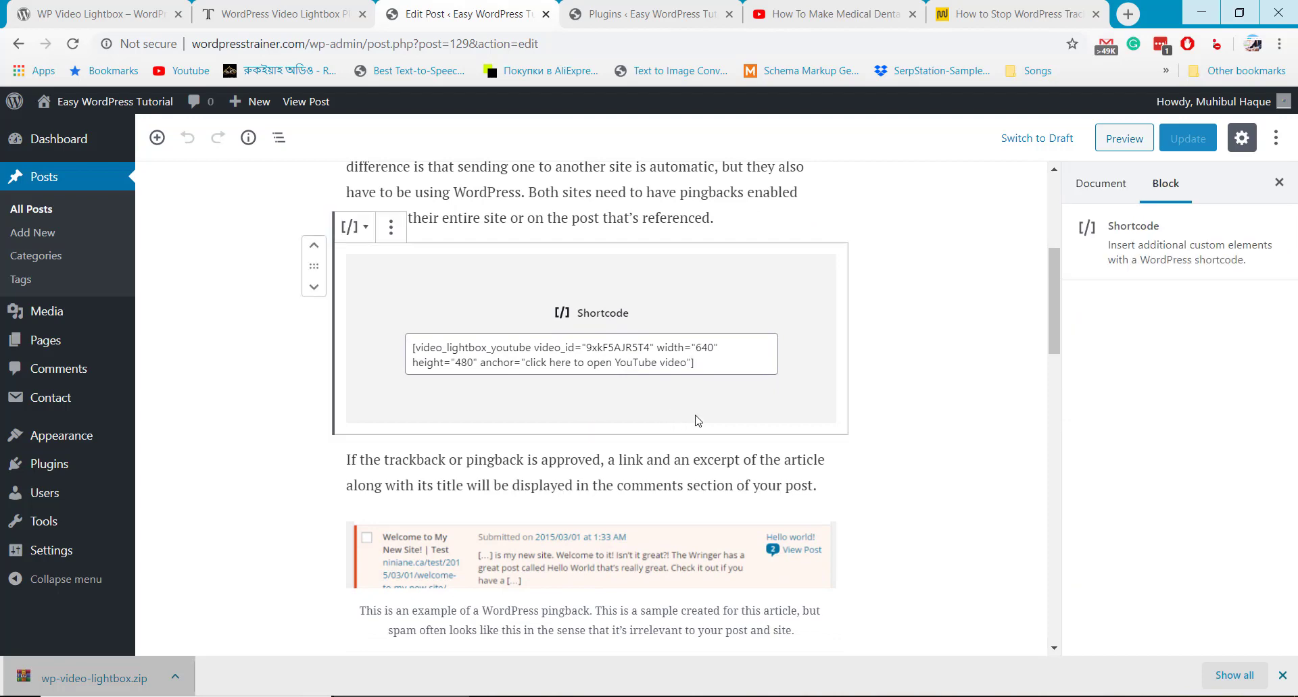
pyautogui.click(912, 442)
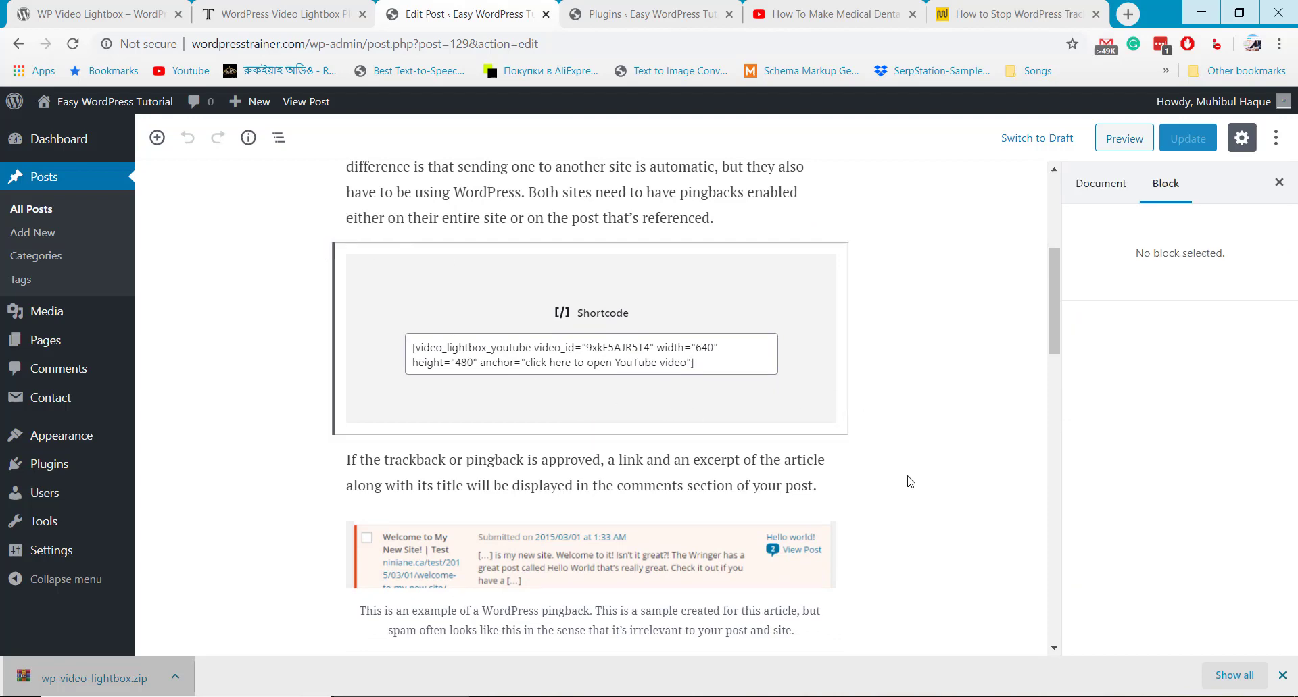
pyautogui.click(837, 482)
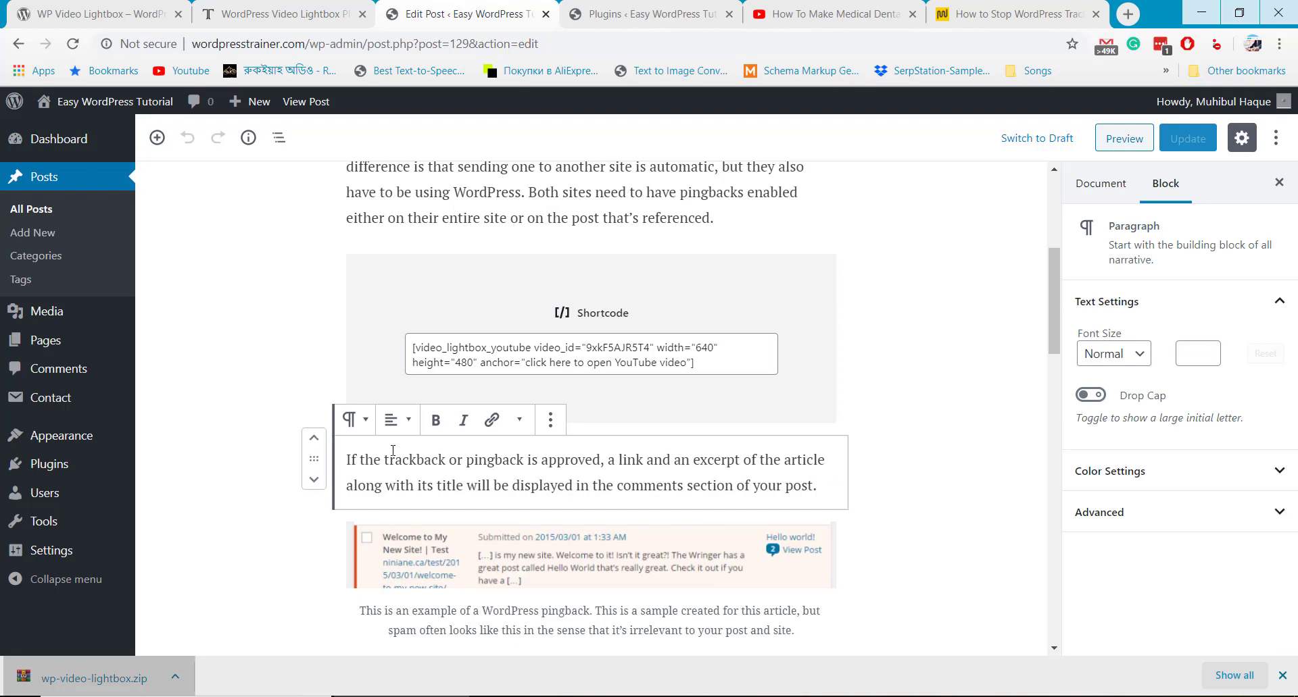
pyautogui.click(156, 137)
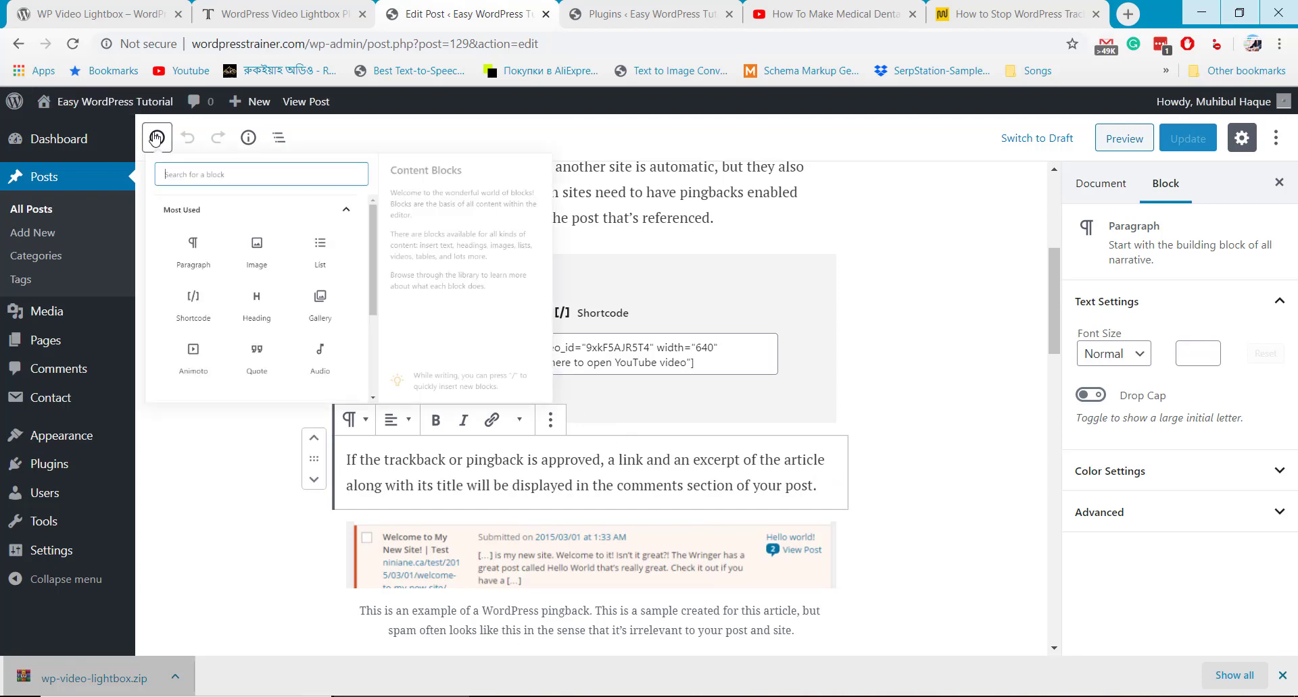
pyautogui.click(223, 375)
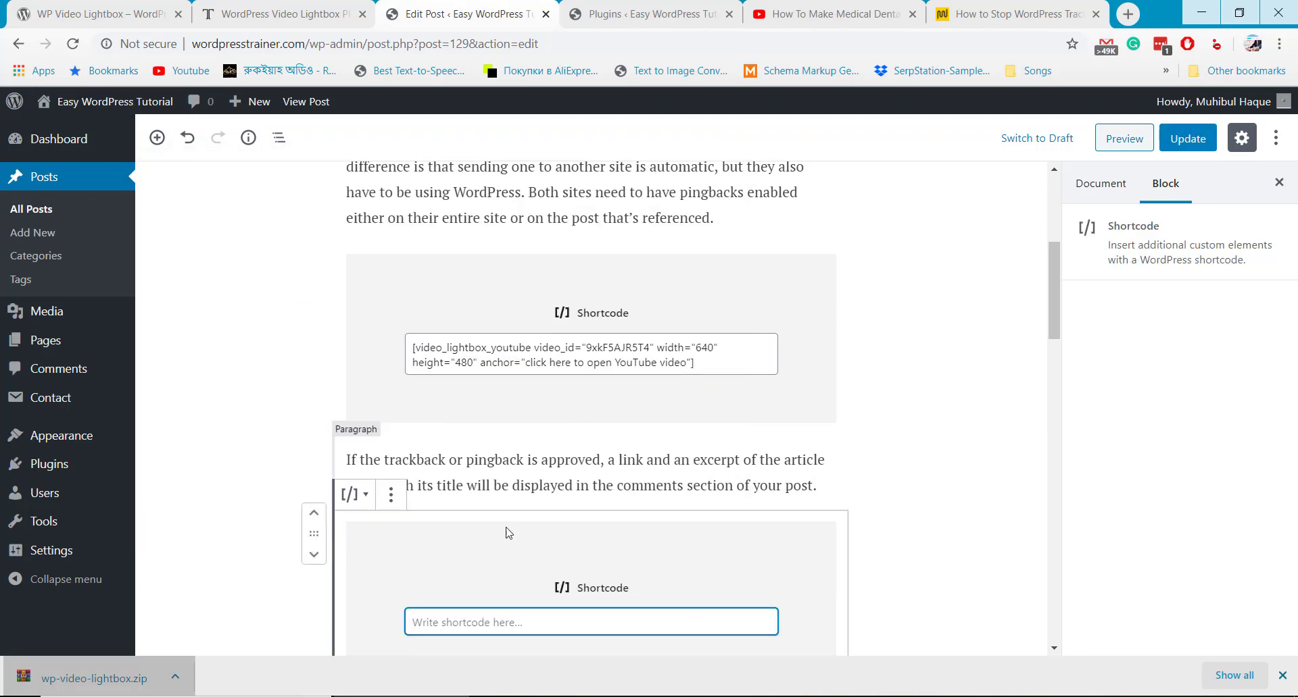
pyautogui.write('[video_lightbox_youtube video_id="G7z74BvLWUg" width="640" height="480" anchor="http://www.example.com/images/youtube-thumb.jpg"]')
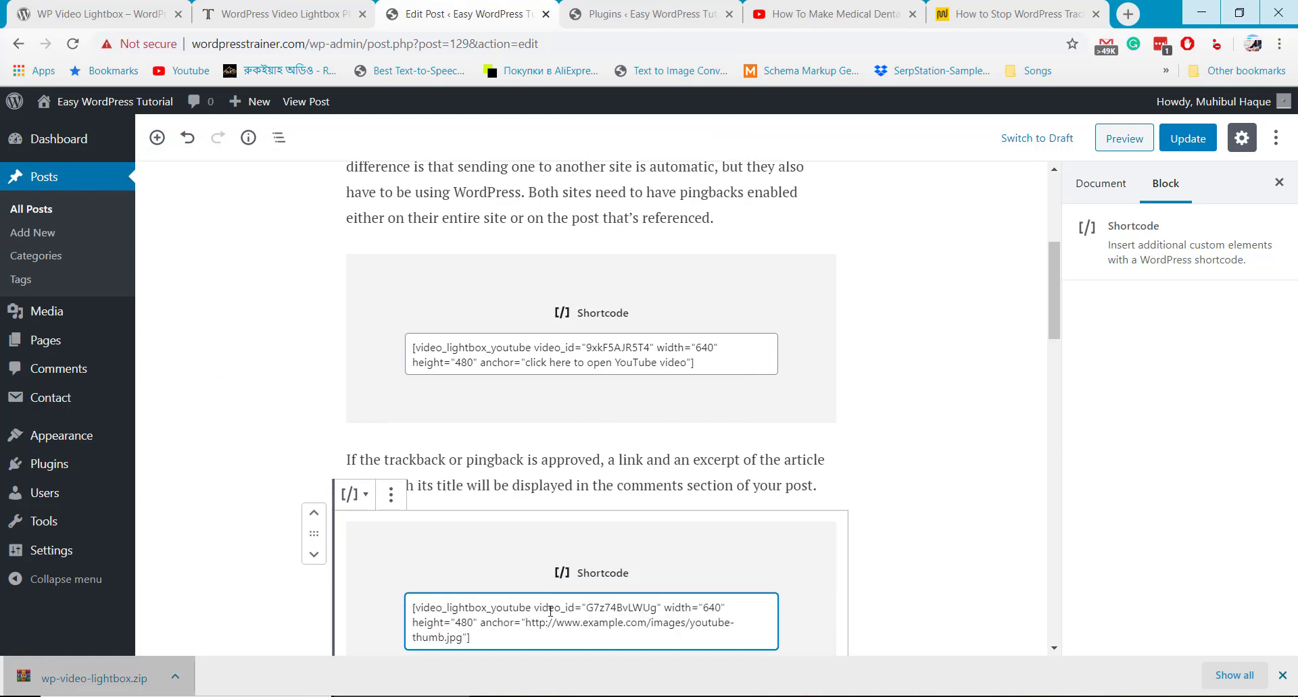
# - Cut 9xkF5AJR5T4 from the YouTube address and swap it for G7z74BvLWUg in the second shortcode
pyautogui.click(835, 14)
pyautogui.click(346, 44)
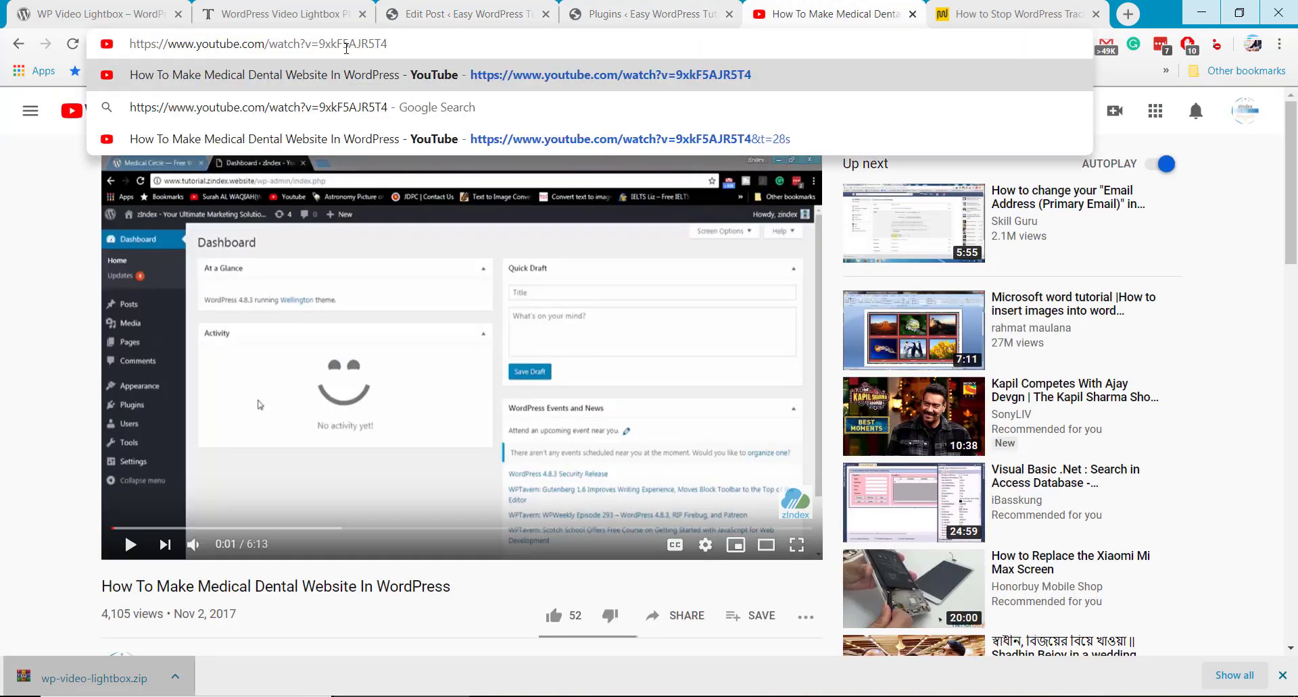
pyautogui.doubleClick(317, 43)
pyautogui.hotkey('ctrl', 'x')
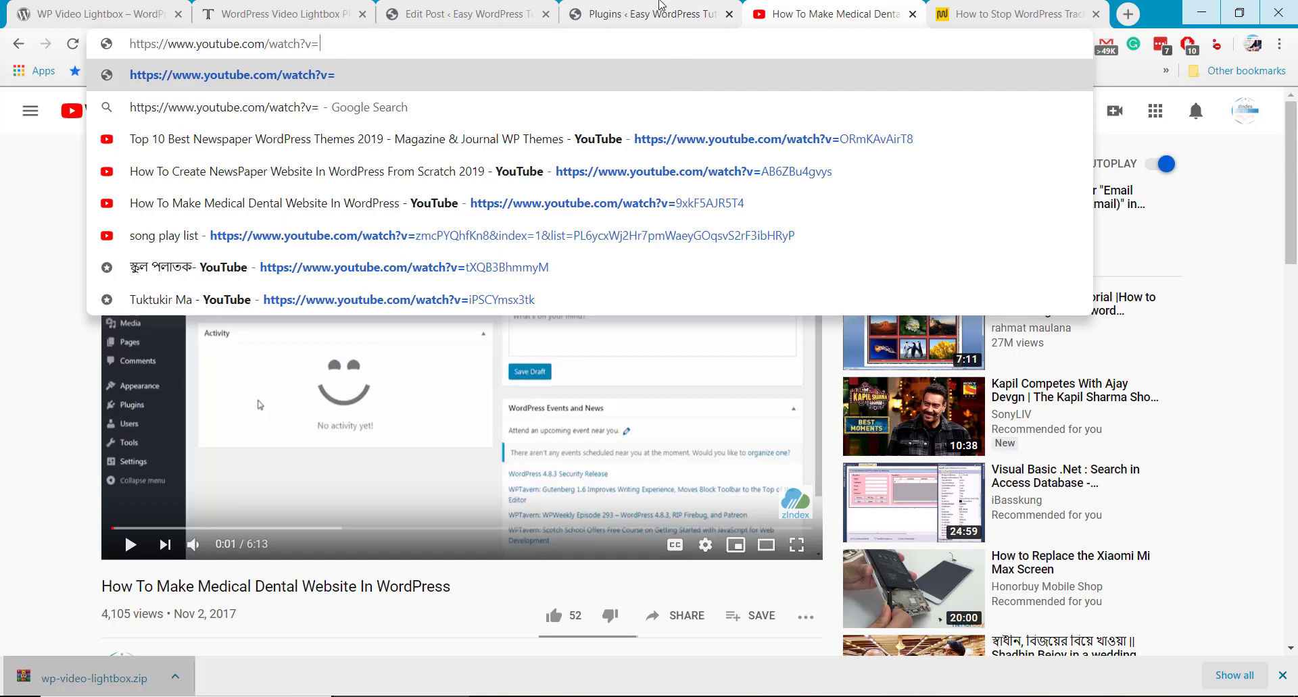
pyautogui.click(629, 10)
pyautogui.click(483, 13)
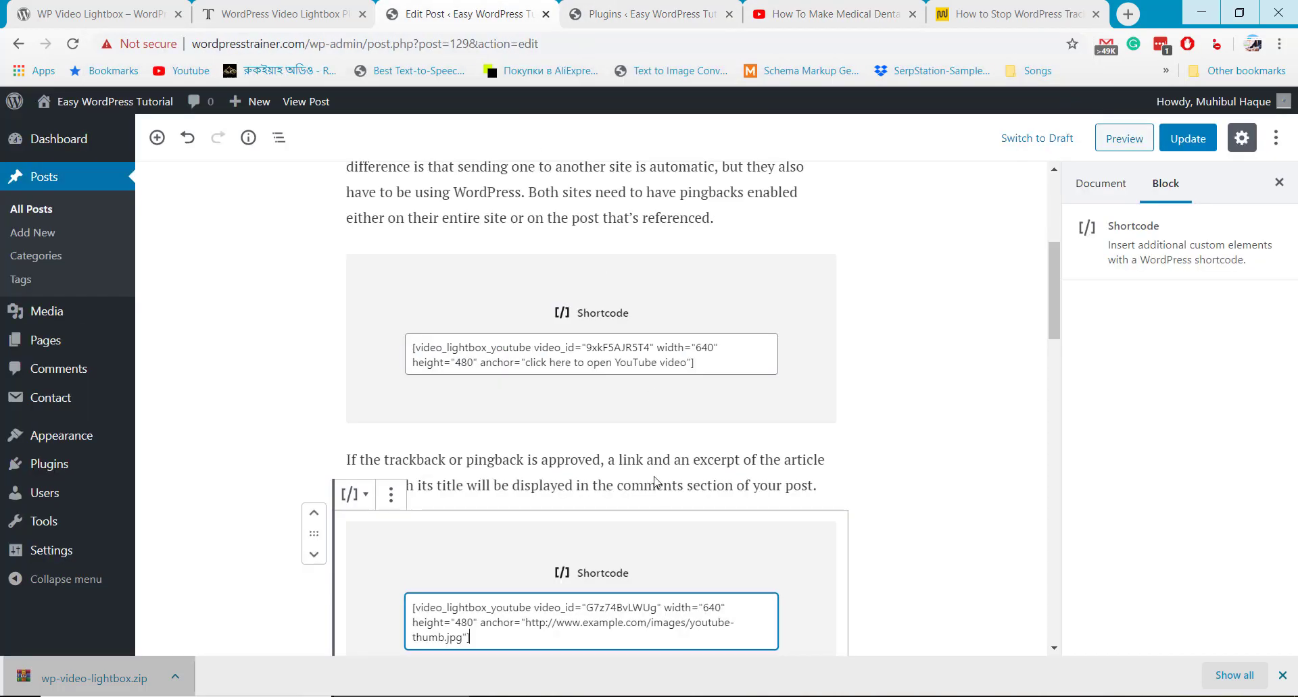
pyautogui.scroll(-1, 659, 569)
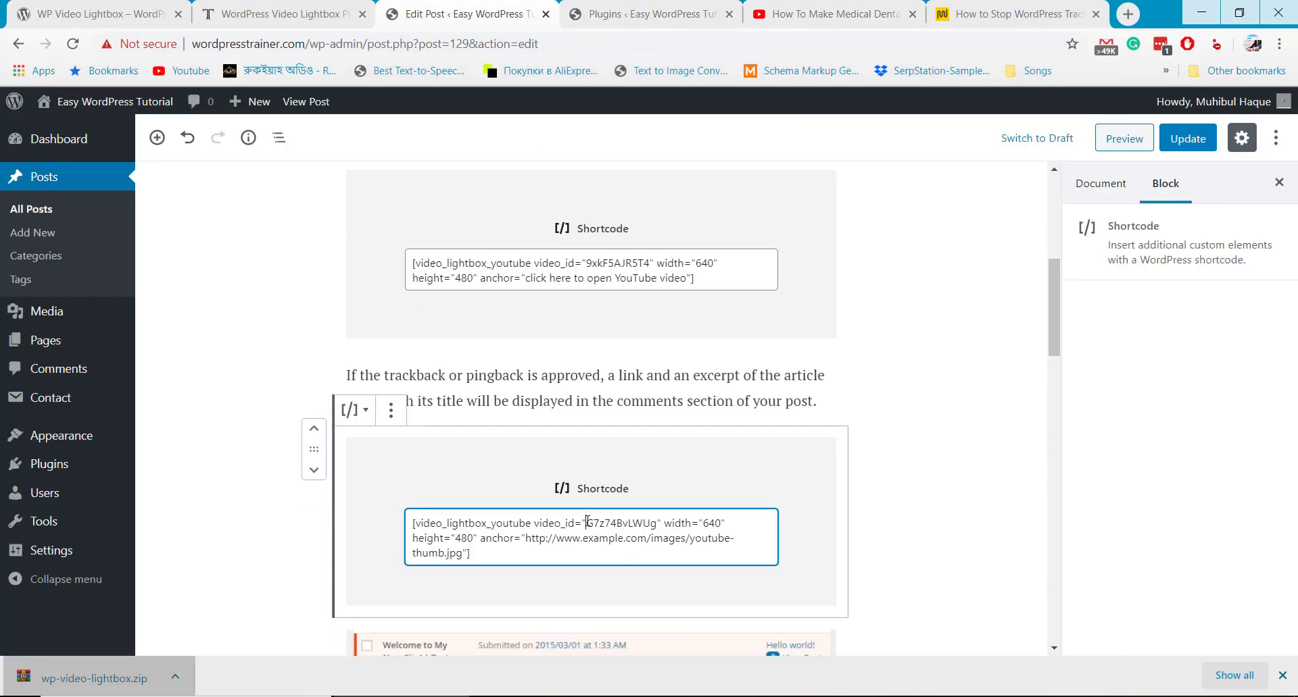
pyautogui.moveTo(587, 523); pyautogui.dragTo(655, 523)
pyautogui.hotkey('ctrl', 'v')
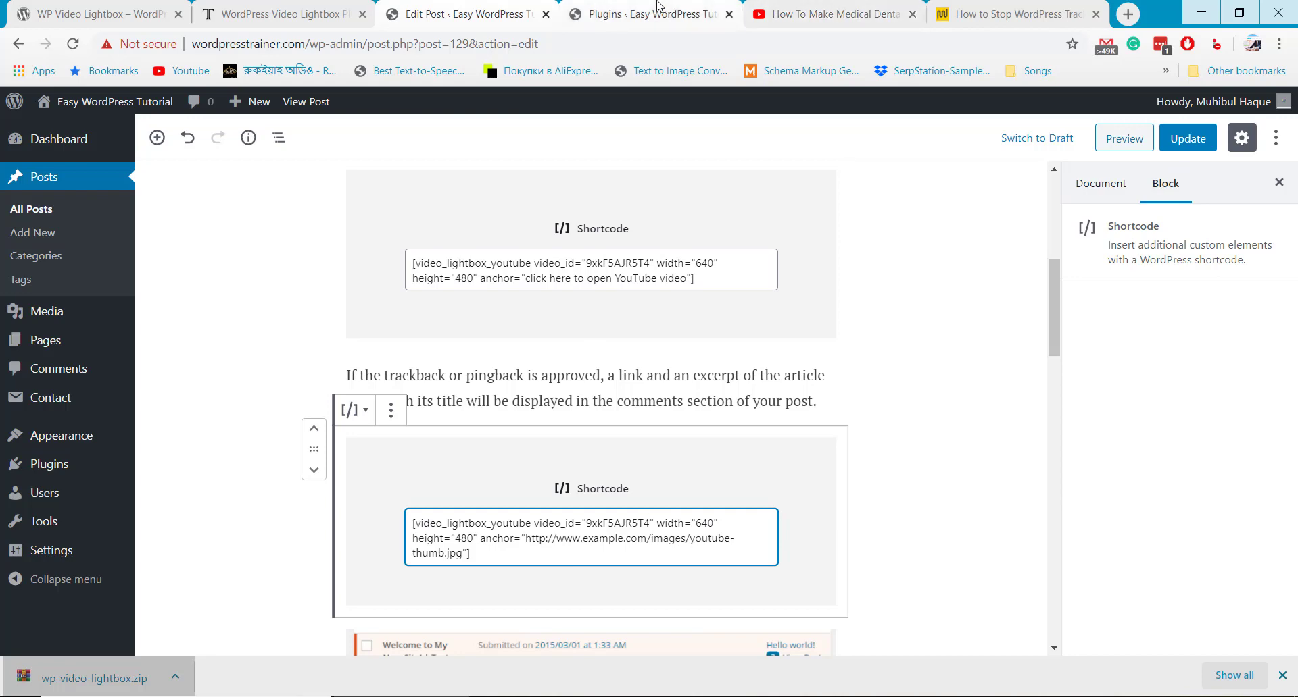
pyautogui.click(128, 11)
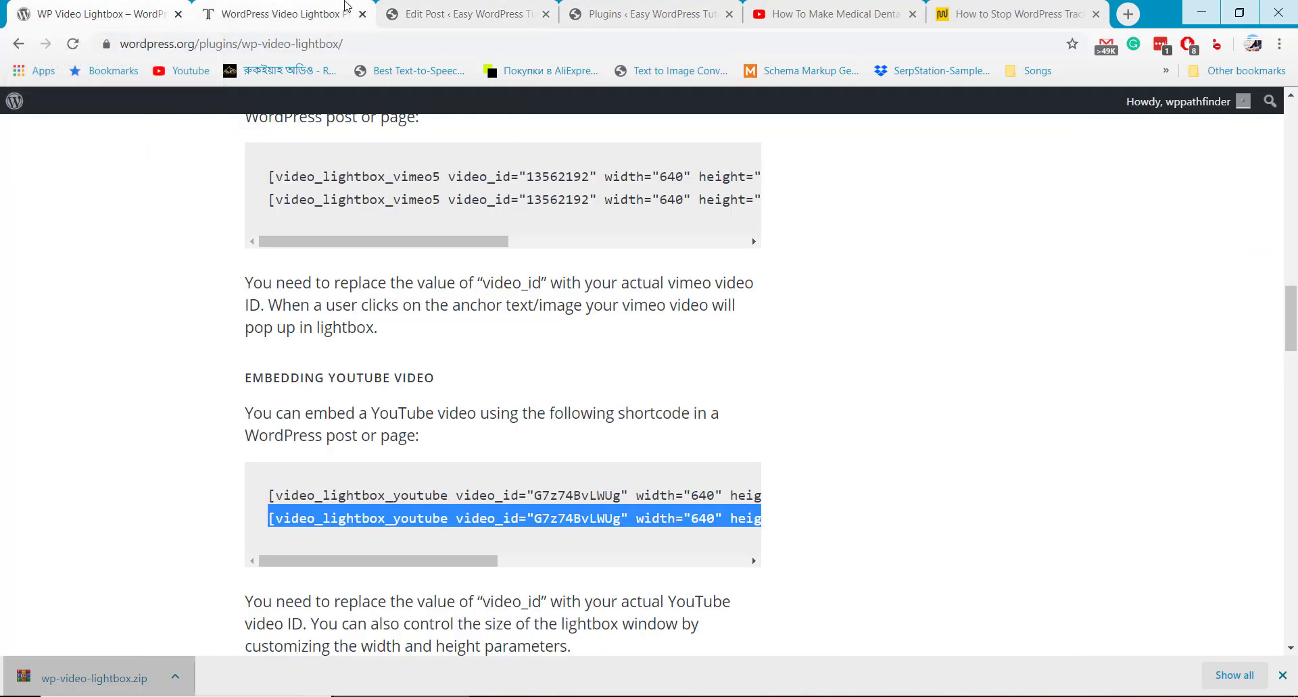
# - Replace the shortcode's example image URL with the wp-video-lightbox-demo.png address and update the post
pyautogui.click(318, 25)
pyautogui.rightClick(455, 443)
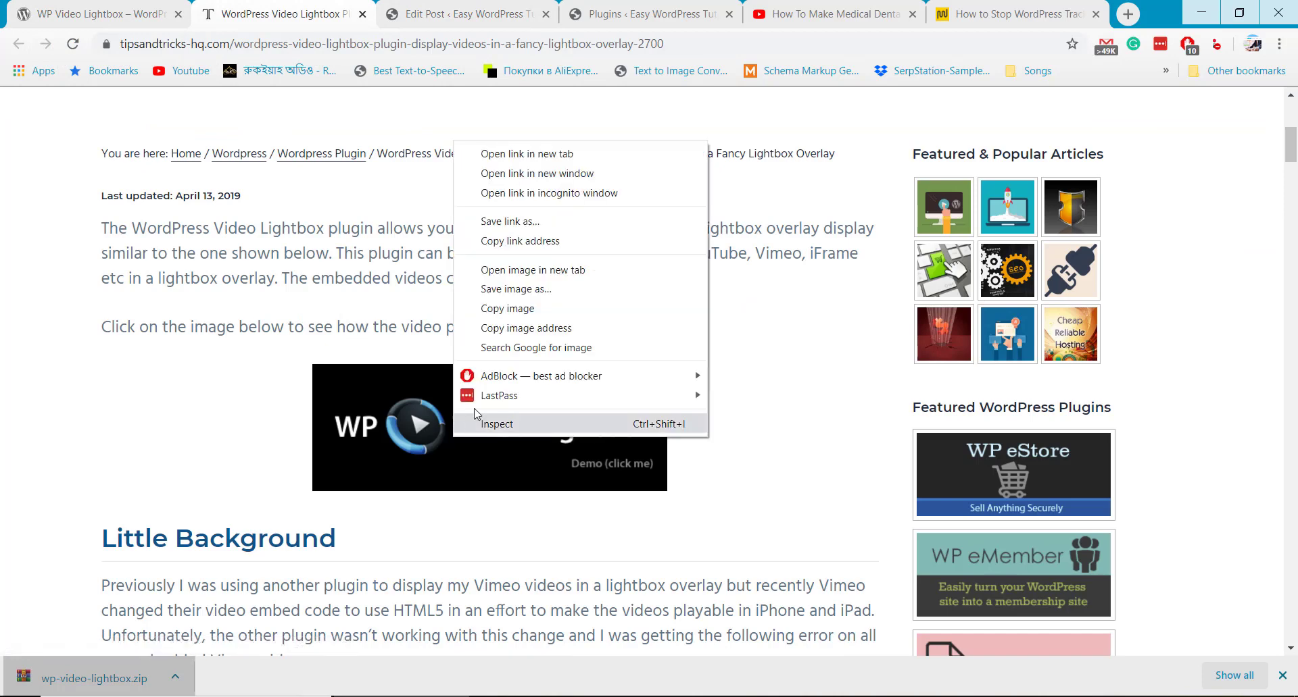
pyautogui.click(510, 331)
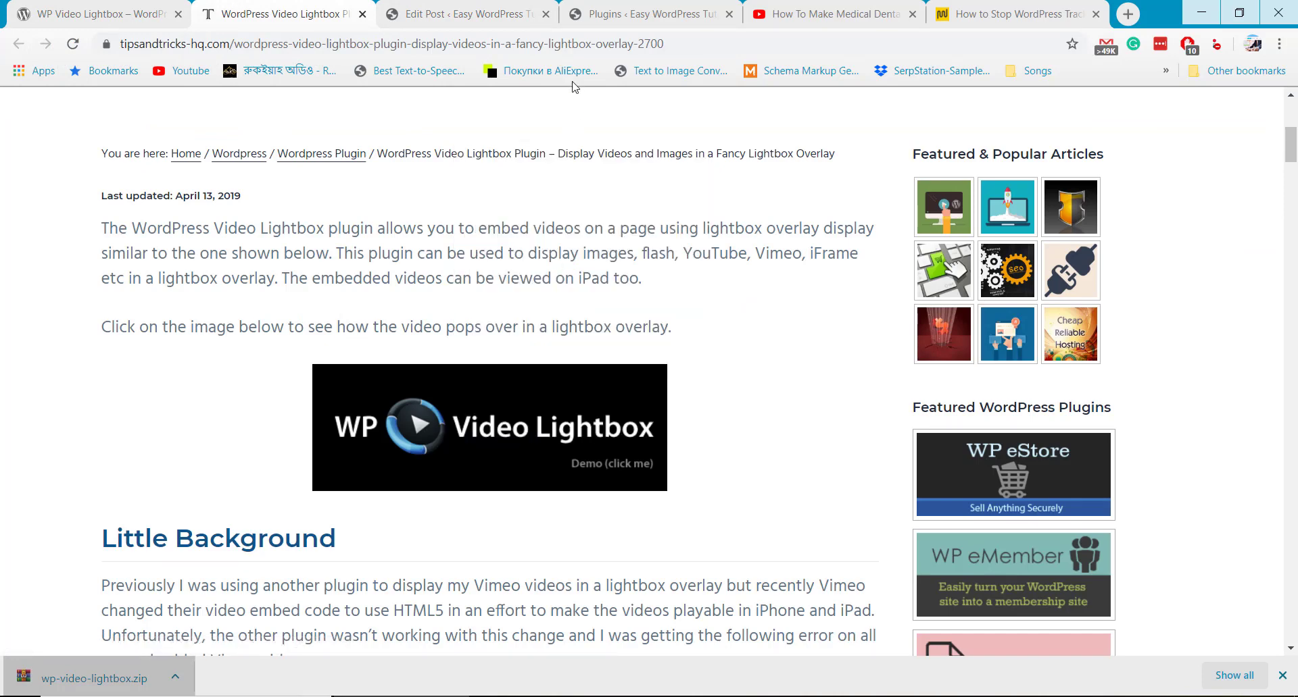
pyautogui.click(467, 13)
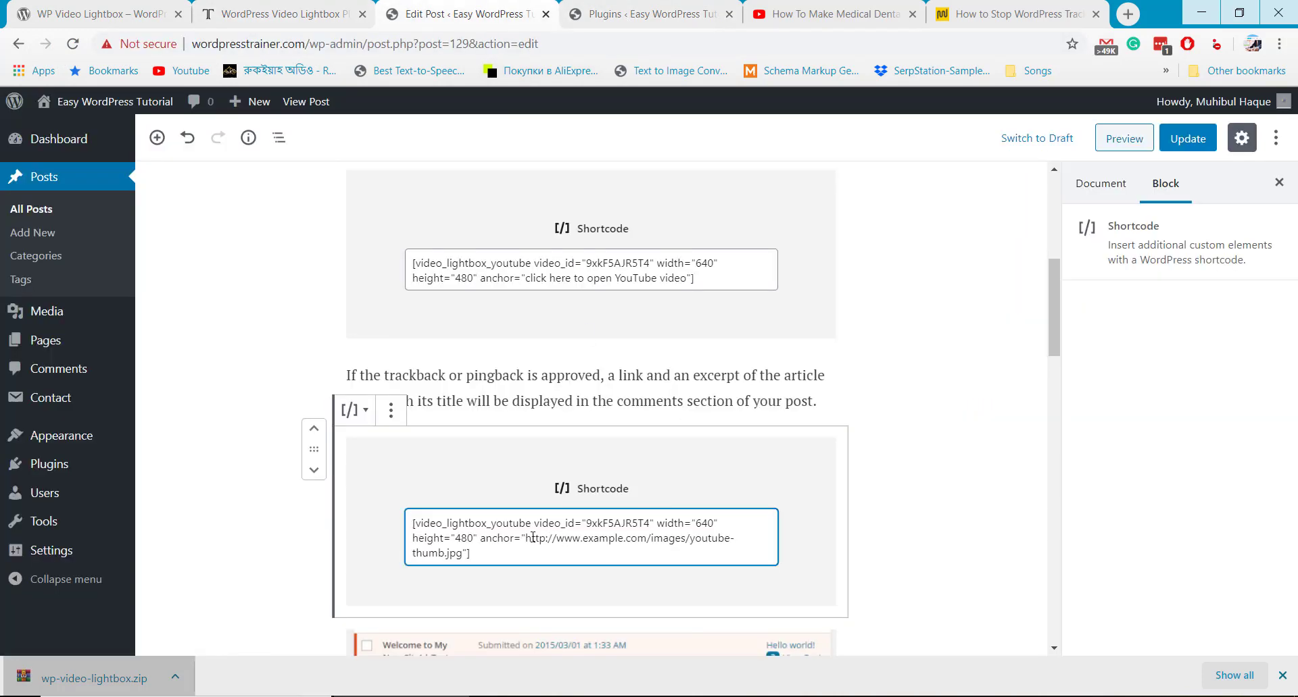
pyautogui.moveTo(526, 538); pyautogui.dragTo(478, 549)
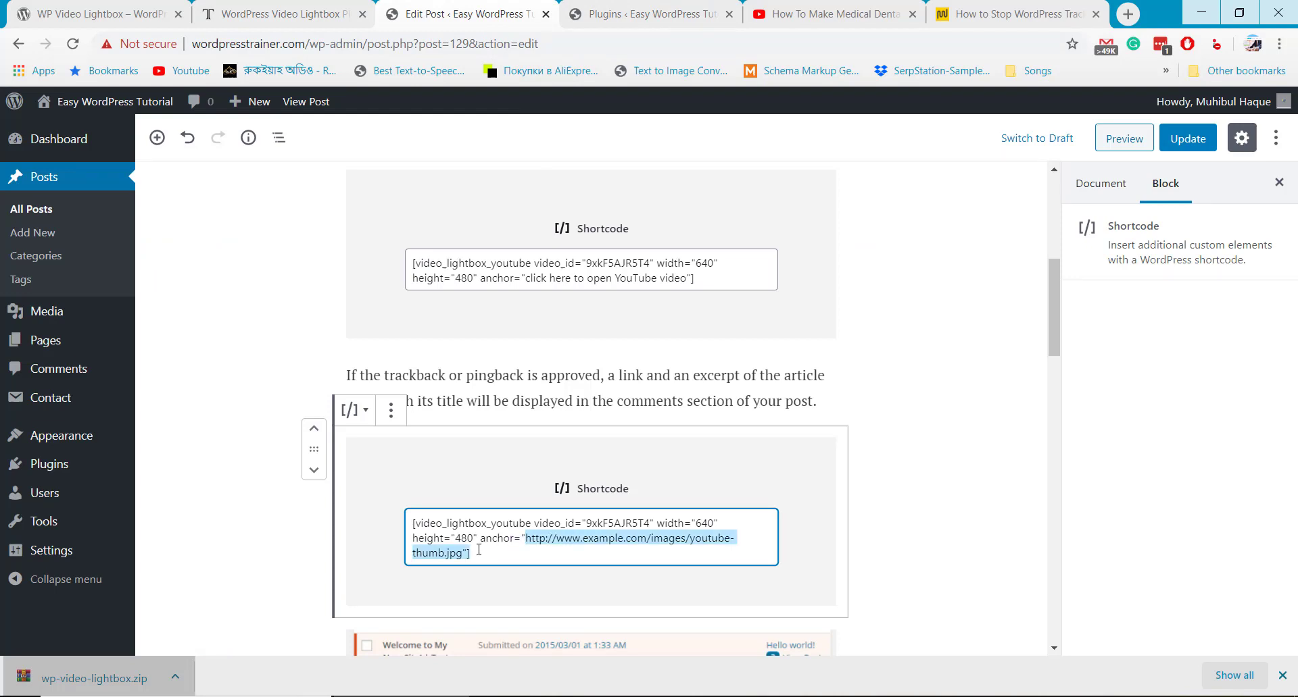
pyautogui.hotkey('ctrl', 'v')
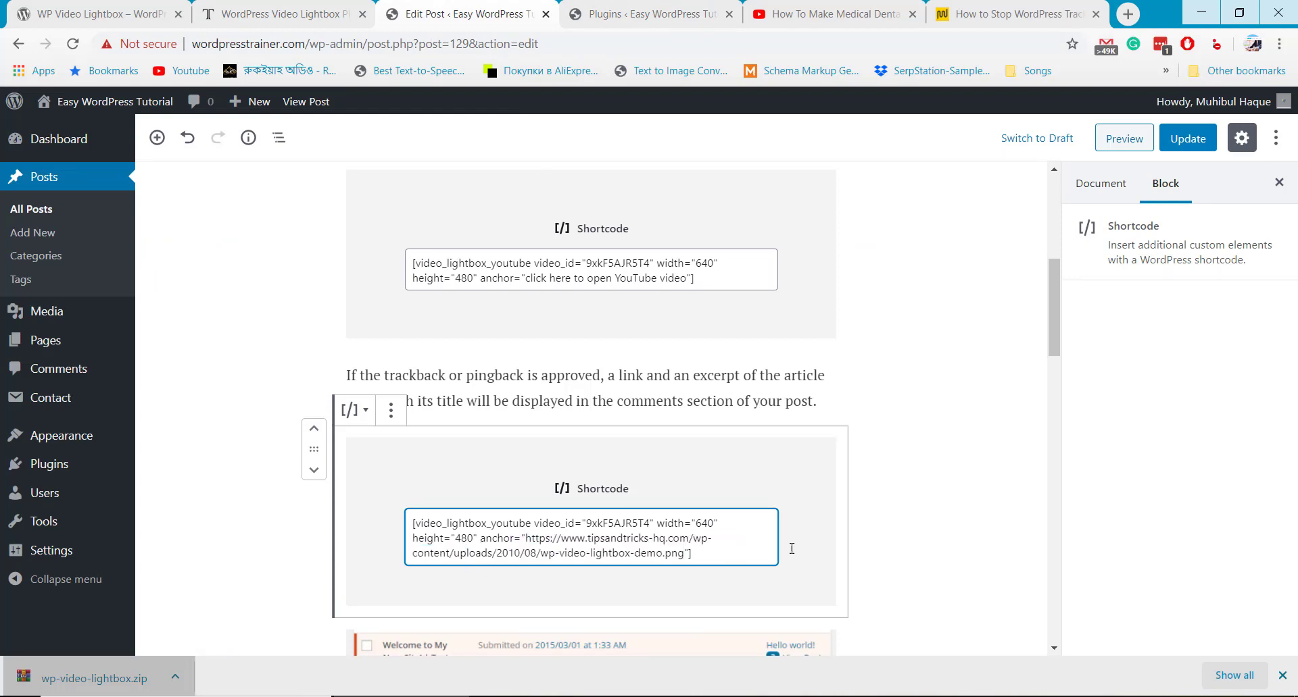
pyautogui.click(1187, 139)
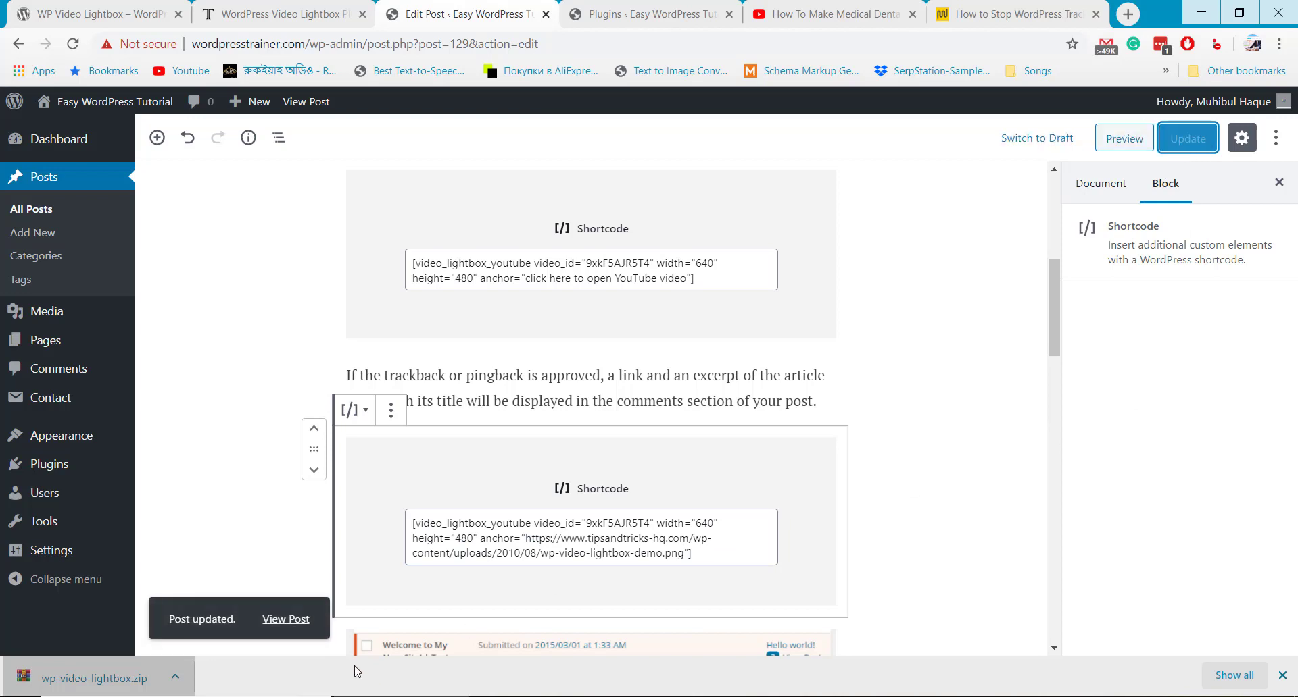
# - View the live post and confirm the WP Video Lightbox demo image opens the YouTube lightbox popup
pyautogui.click(294, 621)
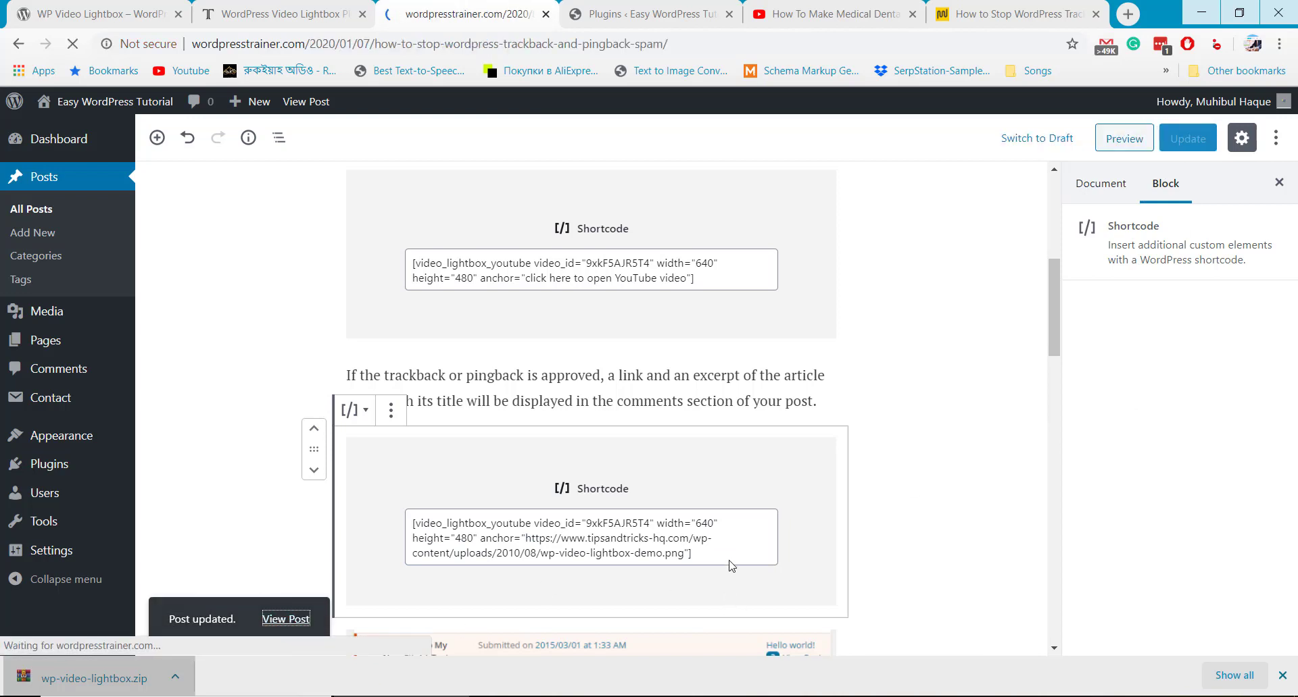
pyautogui.scroll(-4, 679, 531)
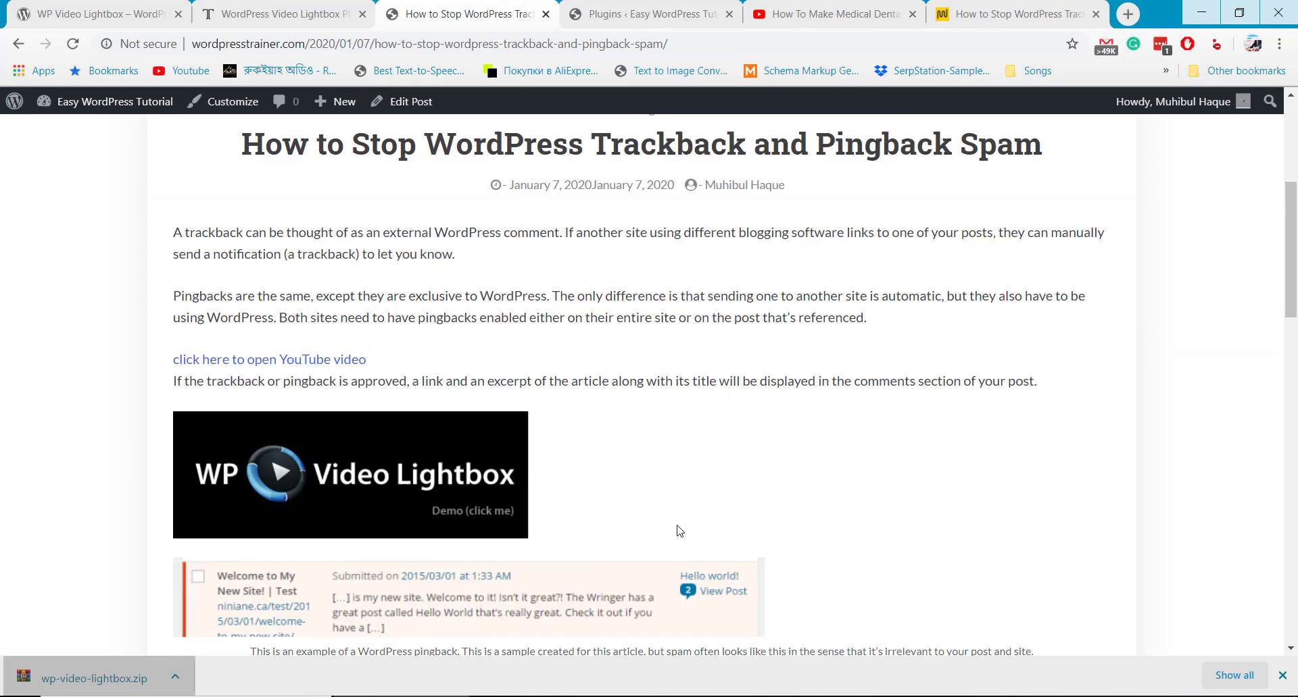
pyautogui.click(336, 501)
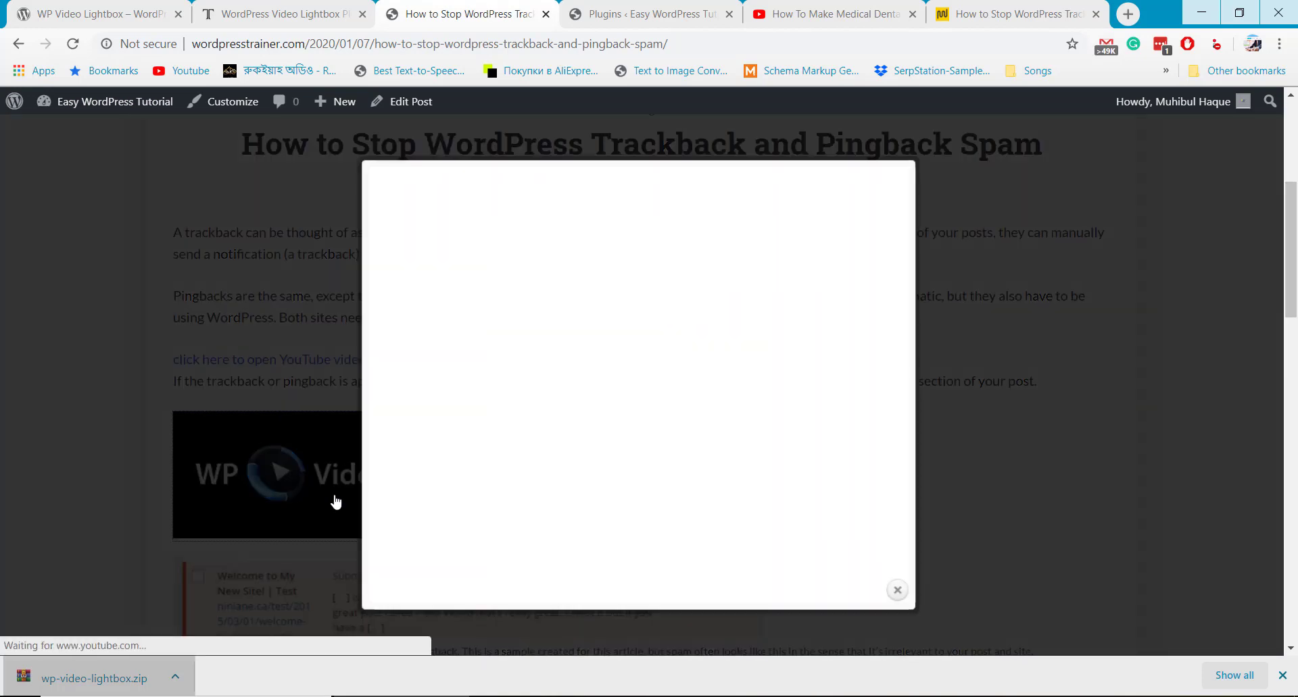